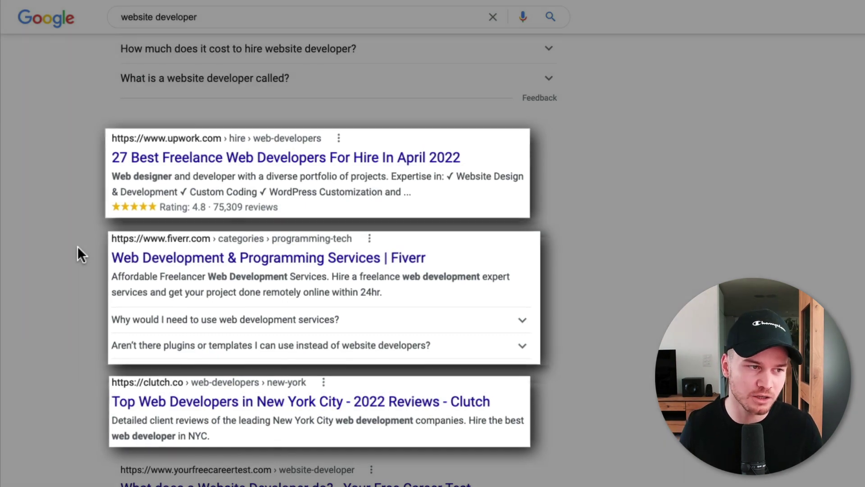
scroll(75, 239, "up", 4)
scroll(75, 236, "up", 15)
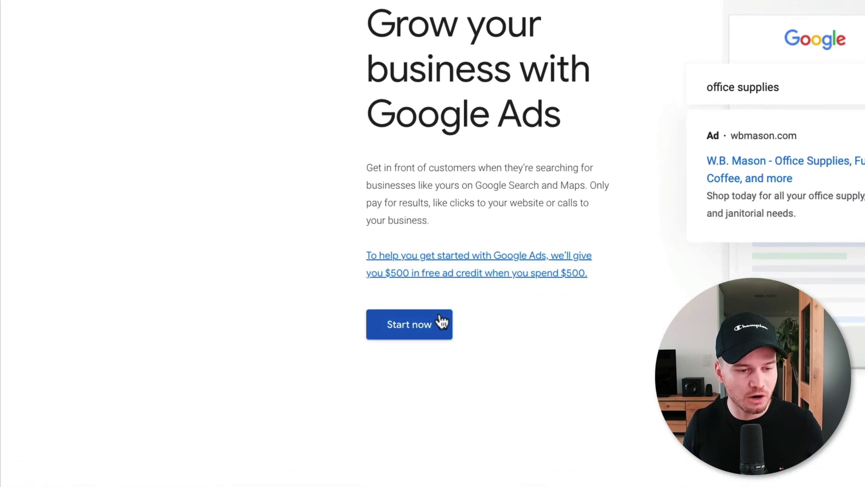
Start the Google Ads sign-up and choose to create a new Google account.
left_click(445, 333)
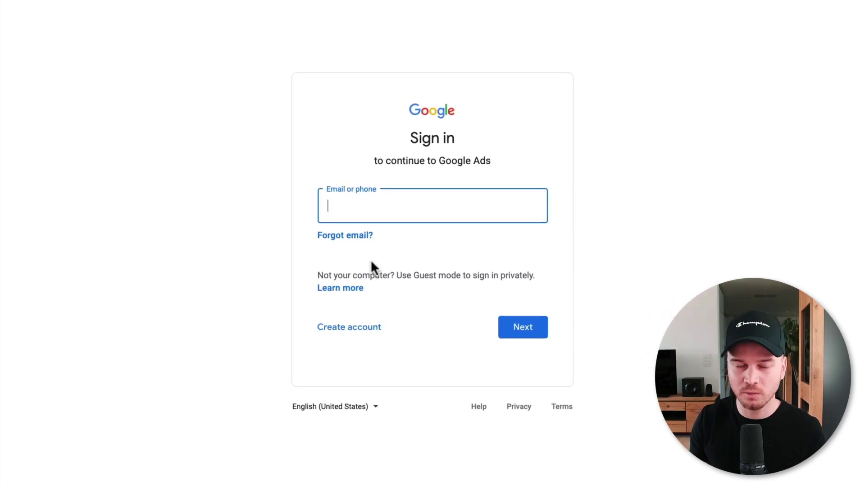
left_click(363, 327)
left_click(357, 356)
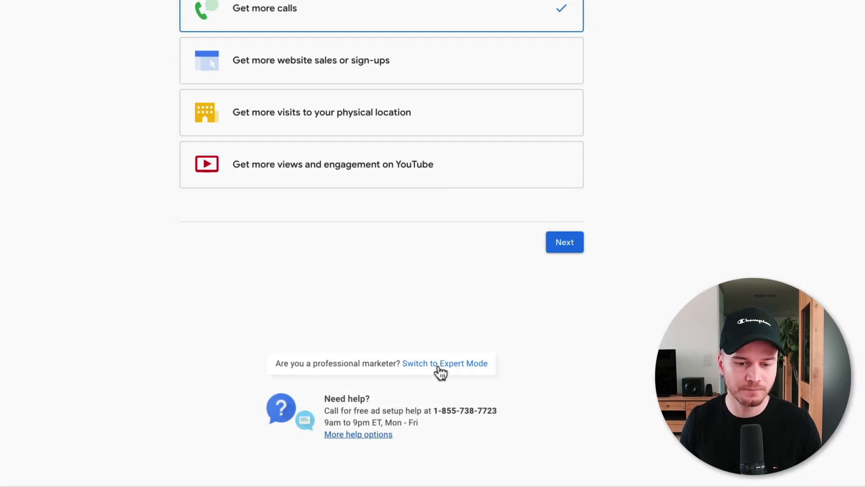
Switch to Expert Mode and choose to create a campaign without a goal's guidance.
left_click(444, 369)
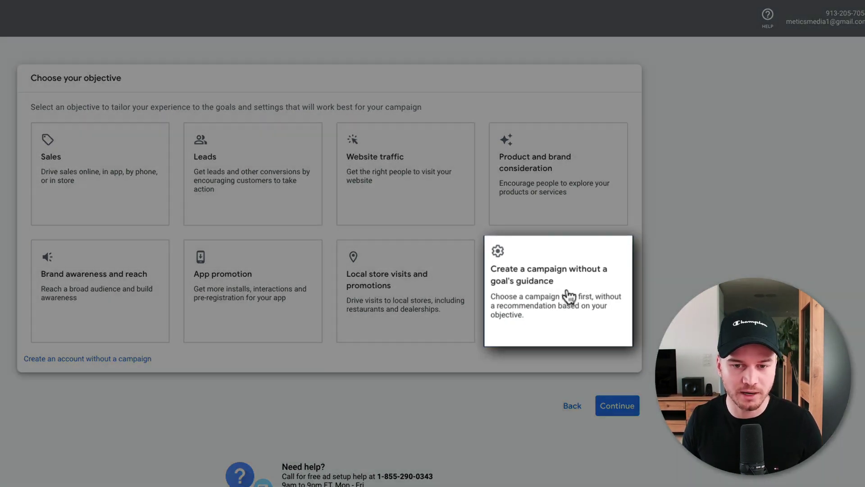
left_click(567, 296)
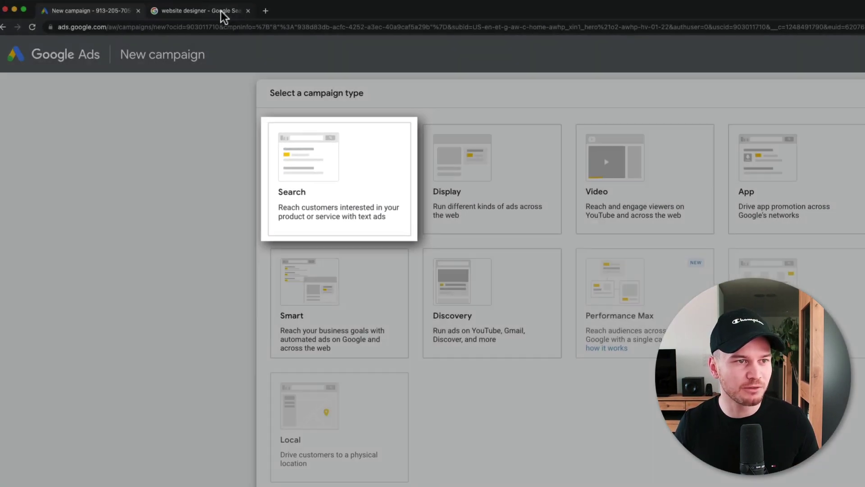
Glance at the open website designer search results, and continue the new campaign as a Search campaign with no desired results selected.
left_click(224, 12)
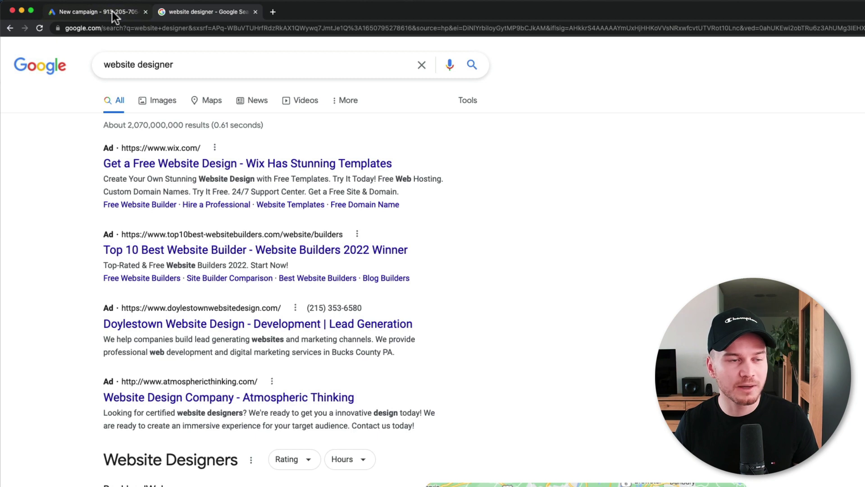
left_click(112, 12)
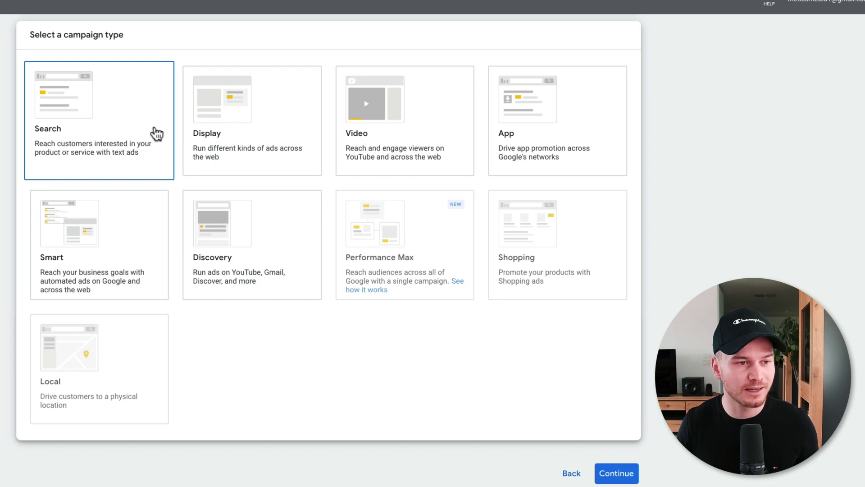
left_click(132, 109)
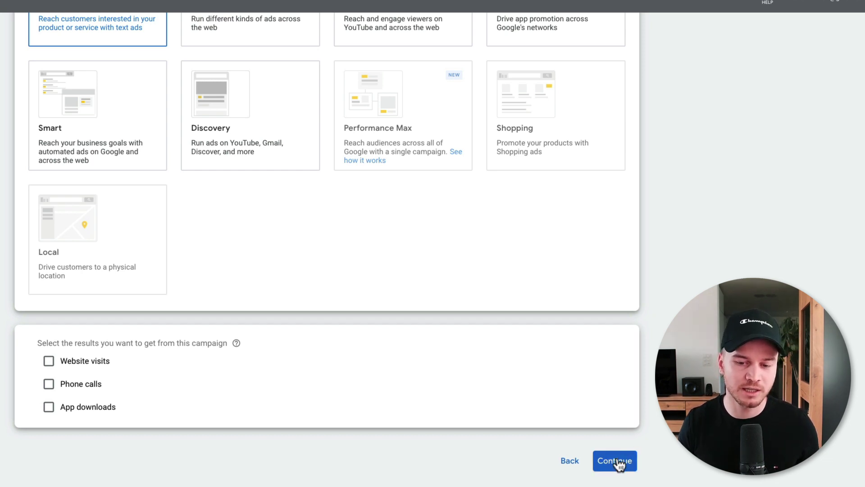
left_click(617, 469)
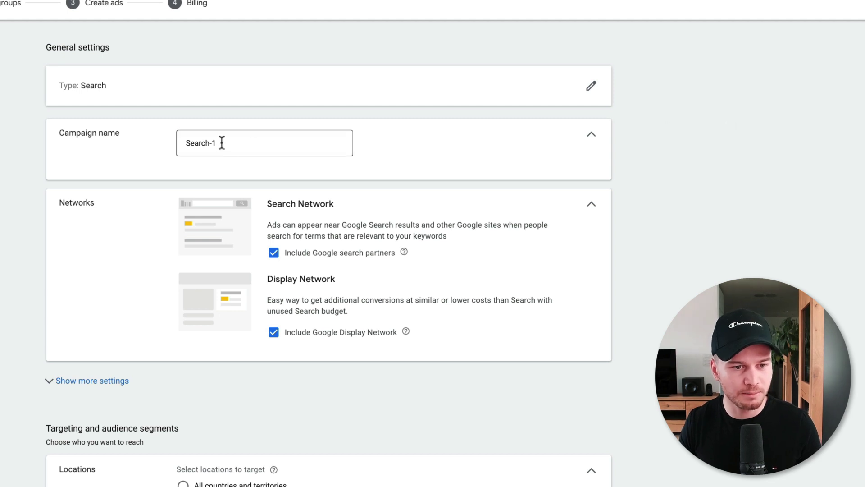
Rename the campaign as "Search Campaign (Website Design)".
left_click_drag(210, 143, 230, 144)
key("BackSpace")
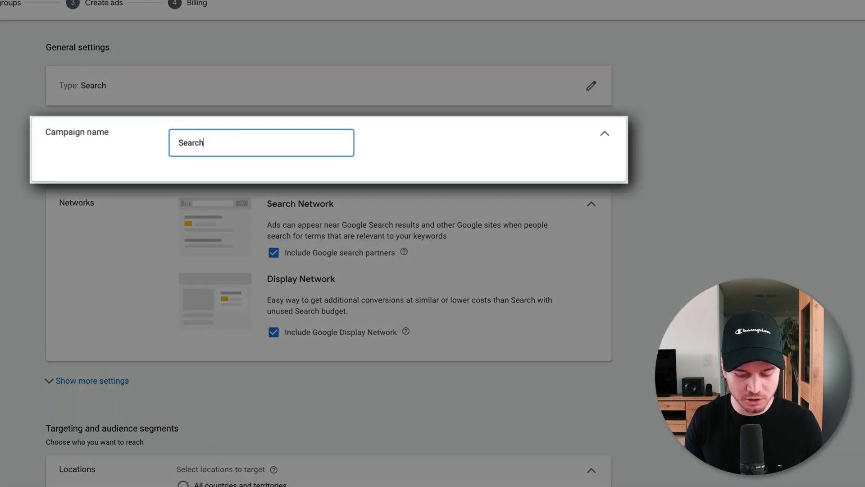
type("Campaign (")
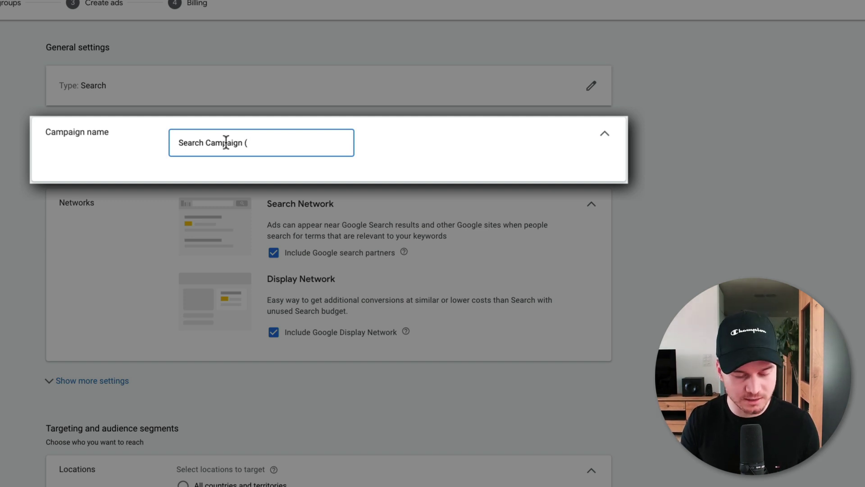
type("De")
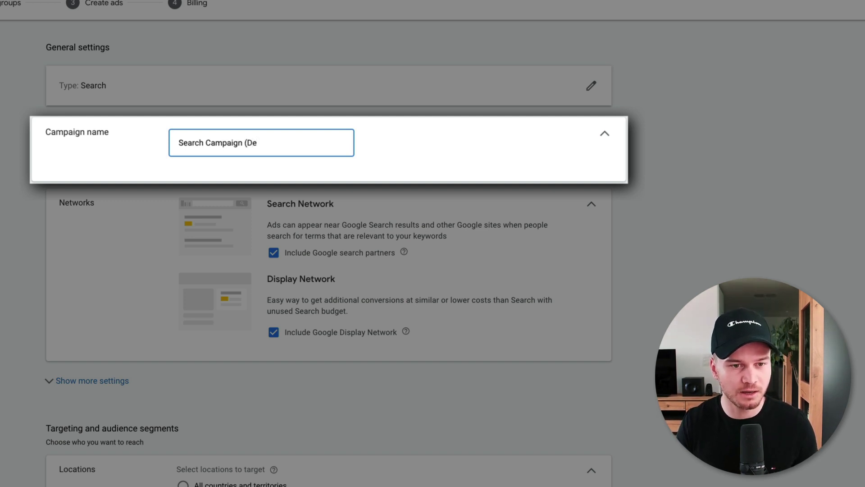
key("BackSpace")
key("BackSpace")
type("Website Design")
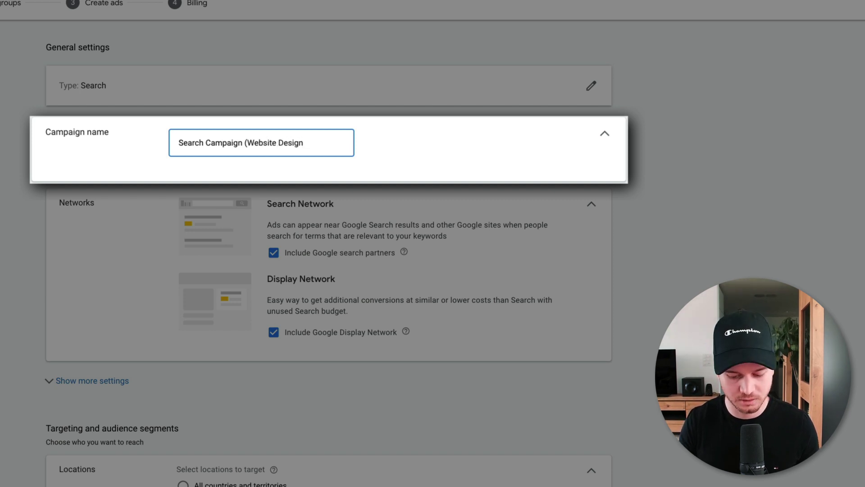
type(")")
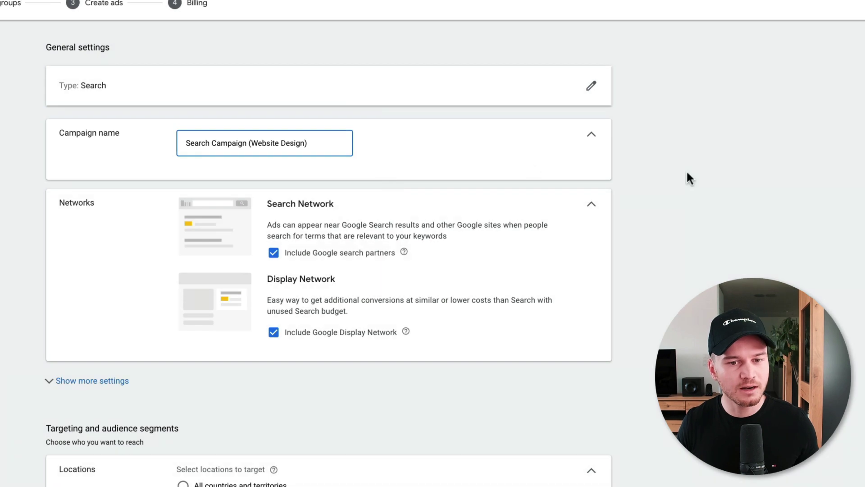
Exclude both the Google Display Network and Google search partners from the campaign's networks.
scroll(679, 172, "down", 2)
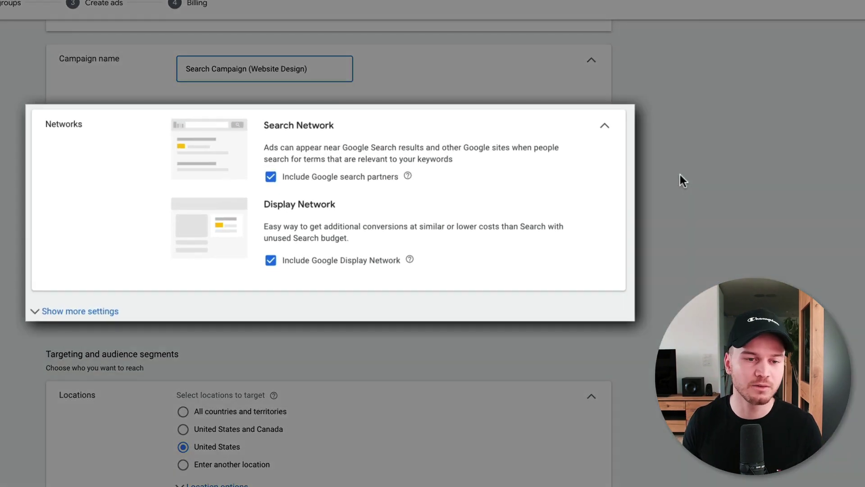
left_click(271, 261)
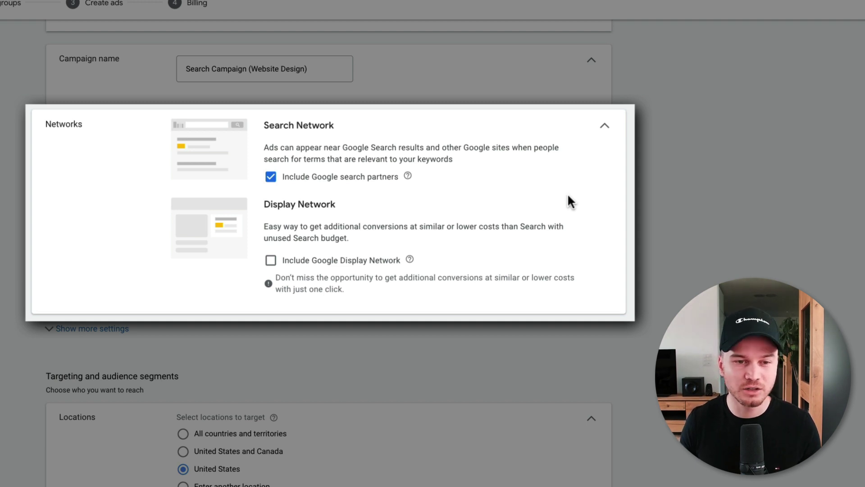
left_click(270, 177)
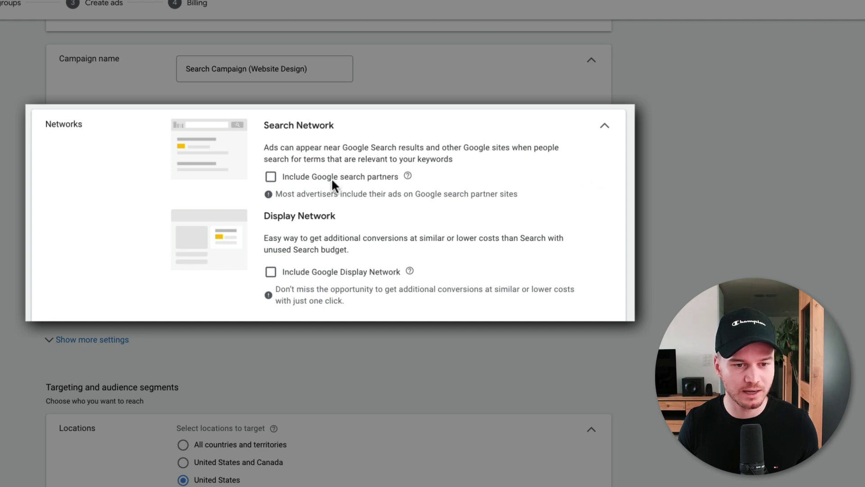
Show the additional campaign settings and set the start date to Apr 28, 2022.
scroll(330, 227, "down", 1)
scroll(355, 223, "down", 5)
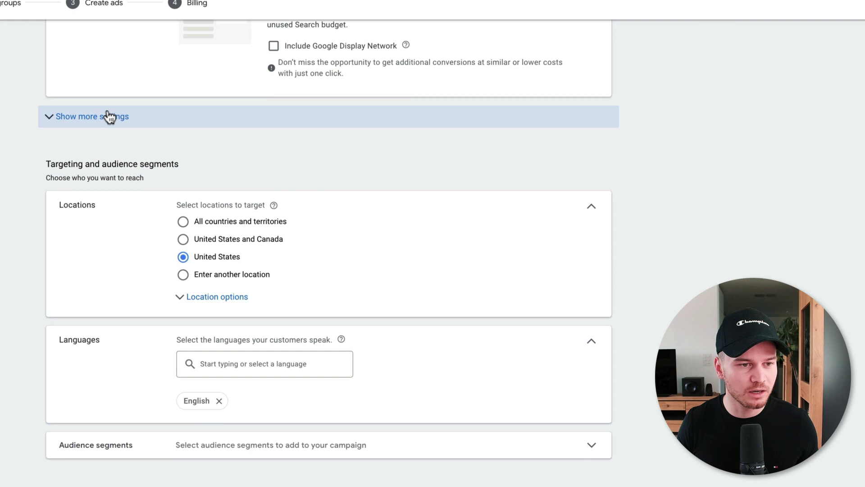
left_click(102, 119)
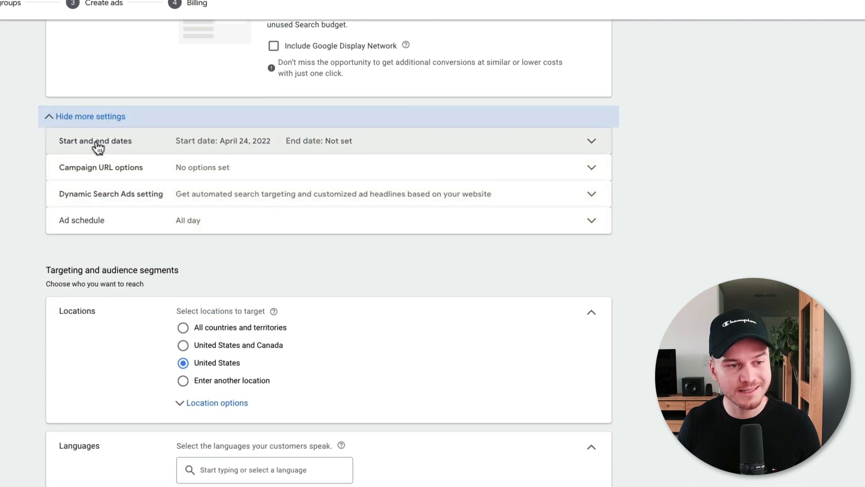
left_click(593, 142)
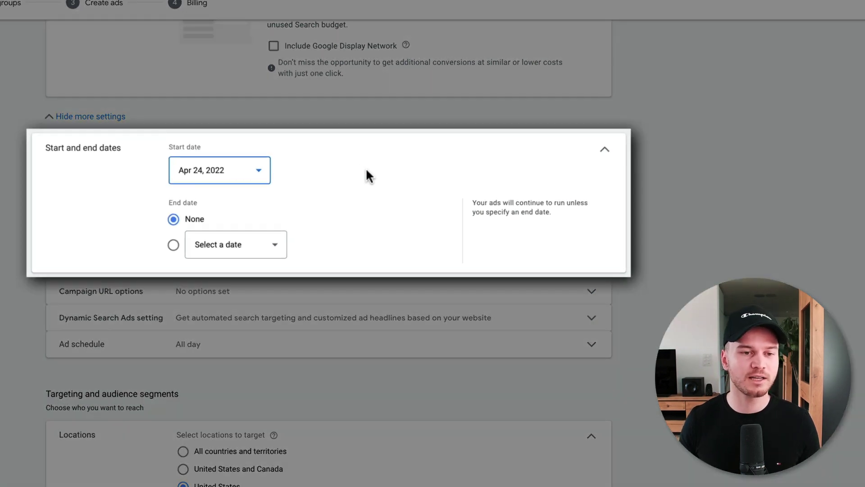
left_click(261, 171)
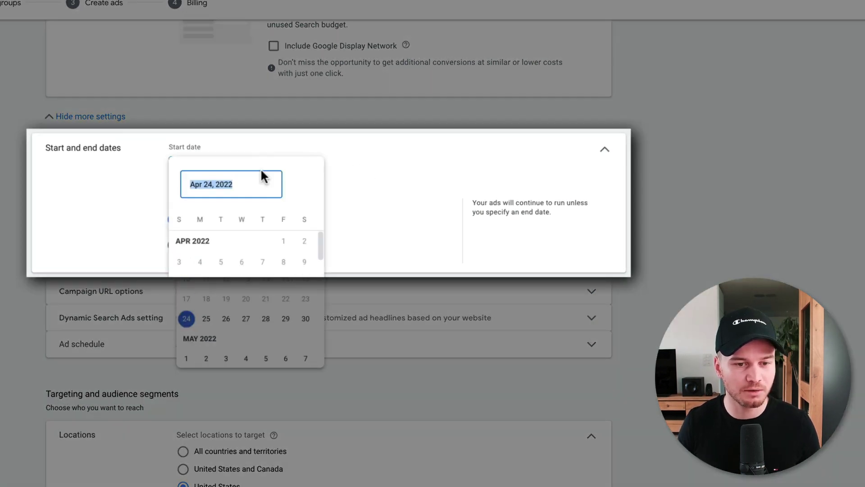
left_click(266, 319)
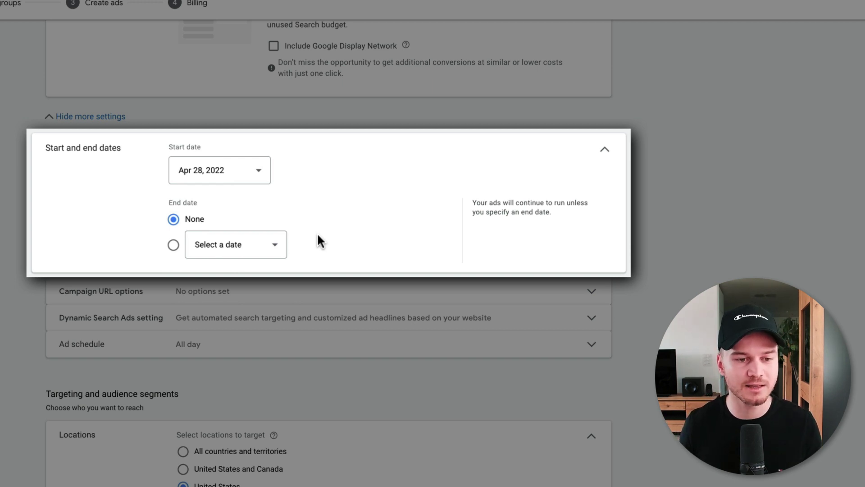
View the end date calendar without picking a date, and collapse the start and end date settings.
left_click(276, 248)
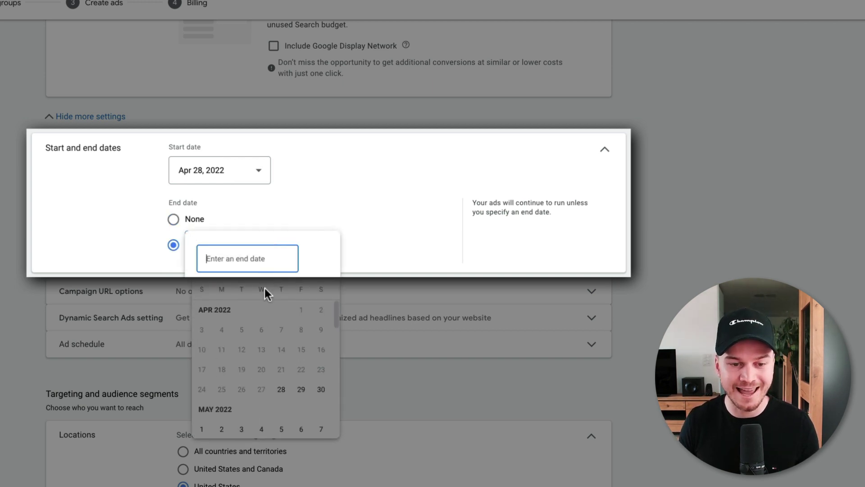
left_click(408, 257)
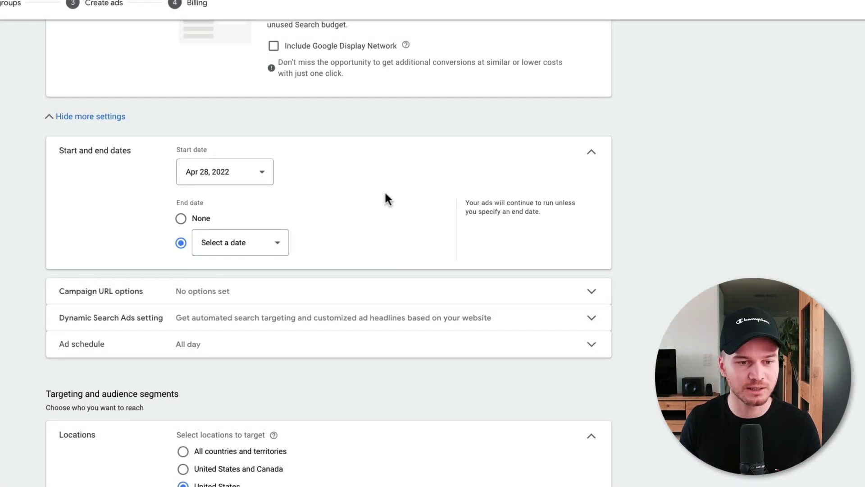
left_click(592, 158)
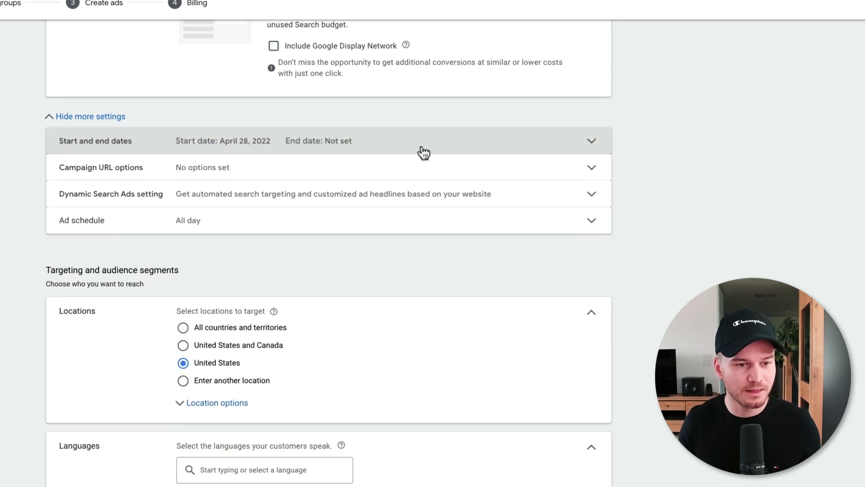
Examine the day options of the ad schedule without changing it, and collapse the schedule settings.
left_click(592, 224)
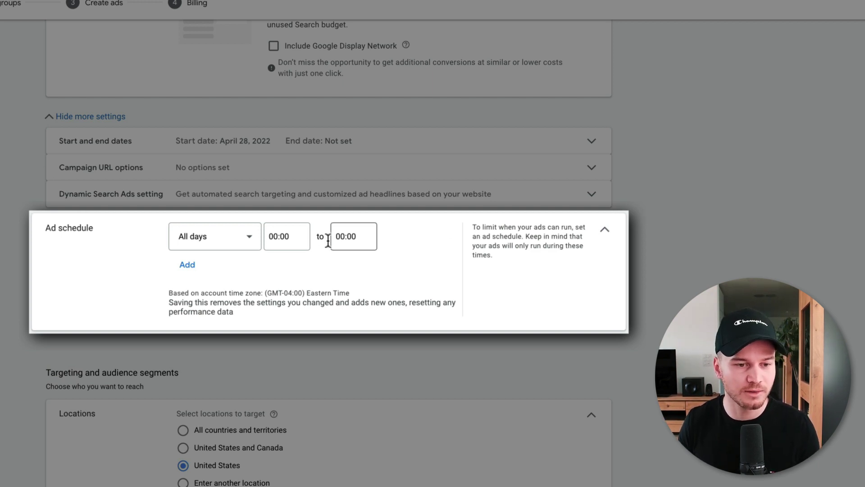
left_click(247, 243)
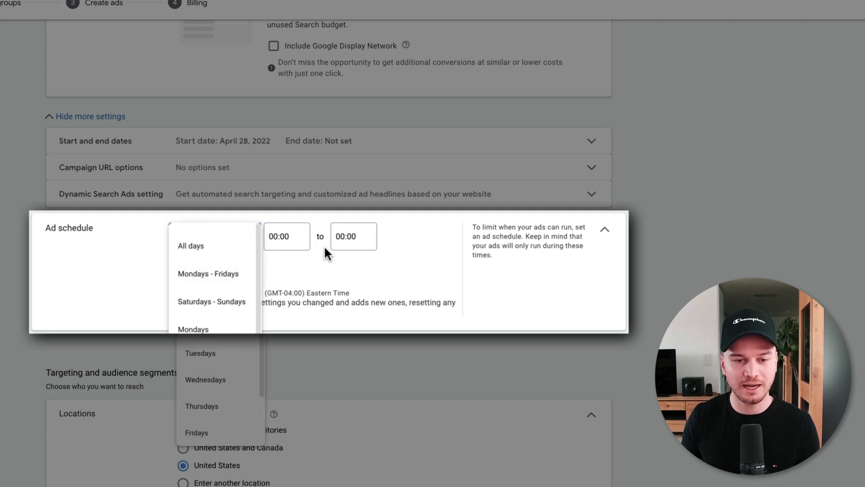
left_click(715, 233)
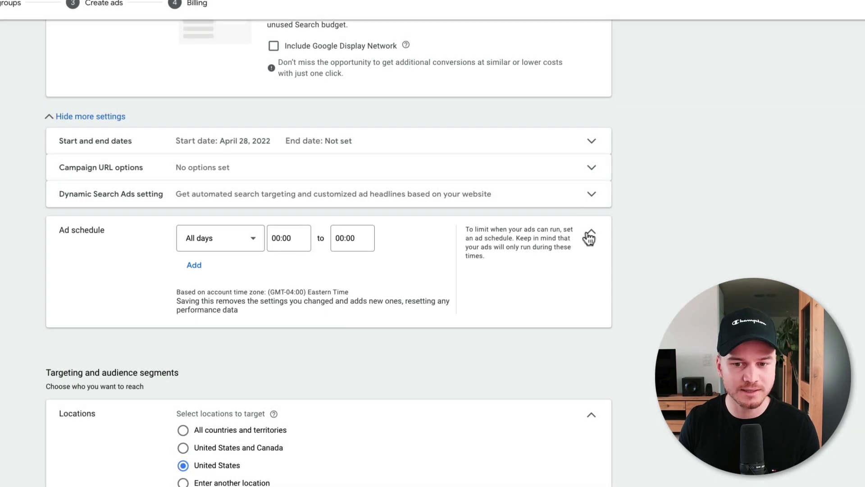
left_click(590, 235)
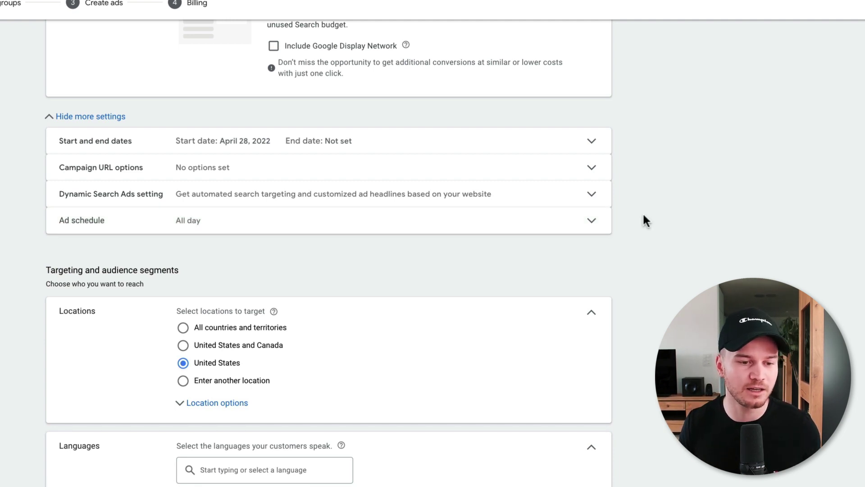
Target New York state as another location through the advanced location search and save it.
scroll(620, 220, "down", 5)
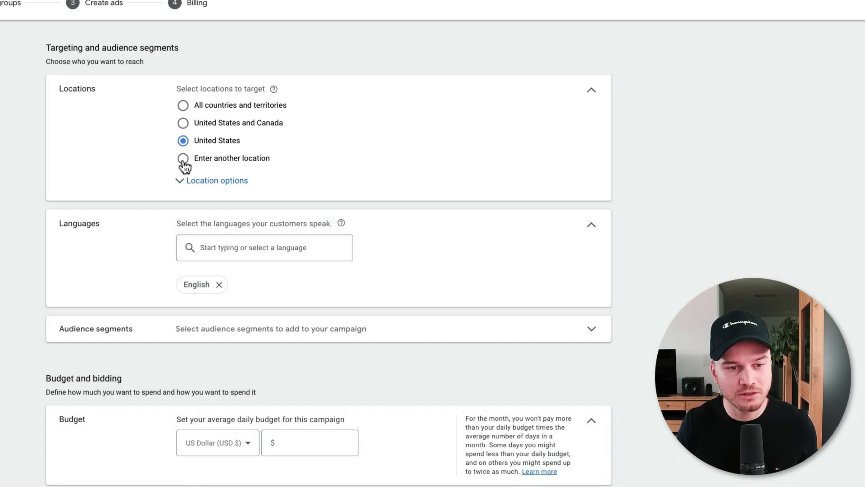
left_click(183, 159)
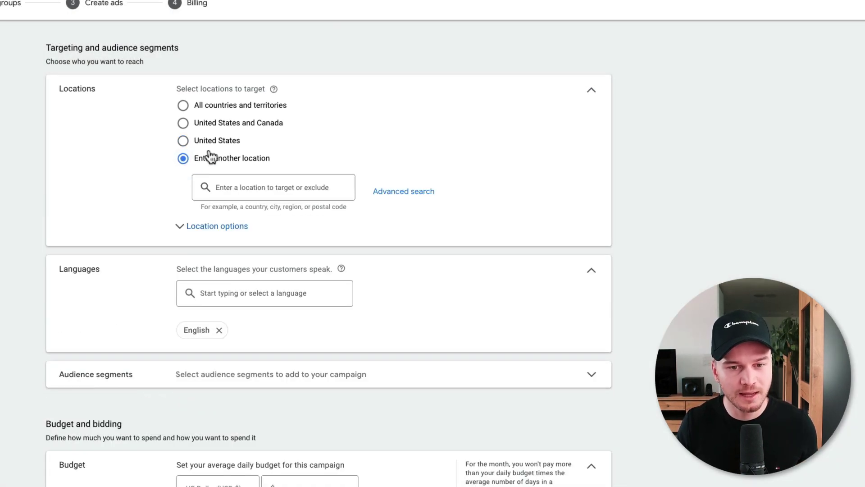
left_click(415, 193)
left_click(98, 151)
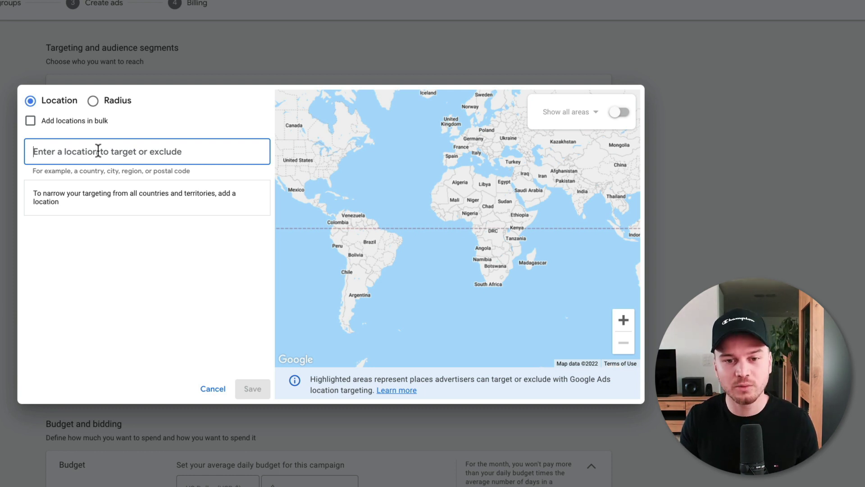
type("new york")
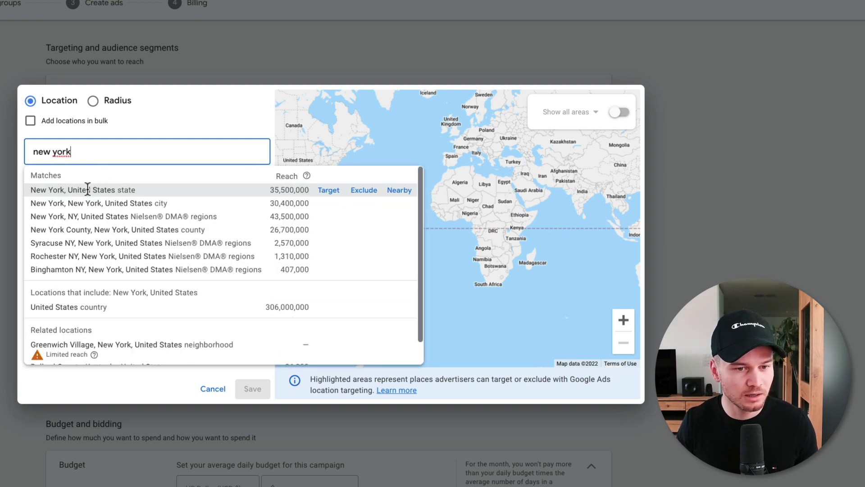
left_click(87, 190)
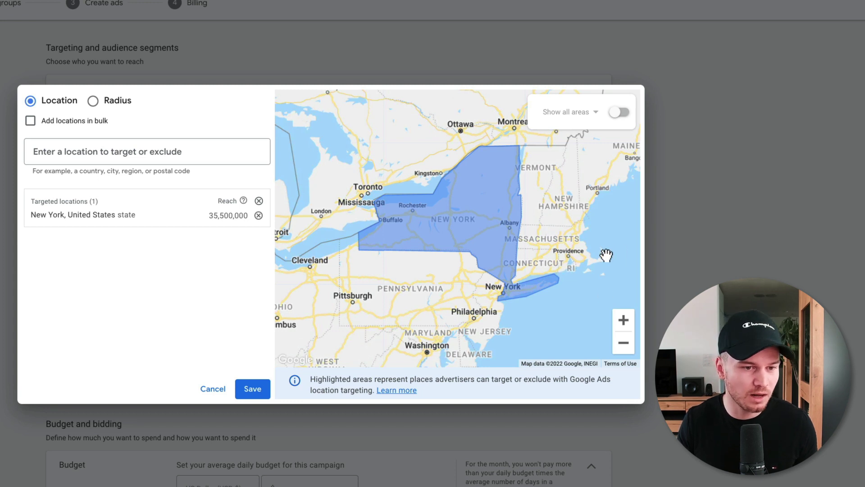
left_click(258, 390)
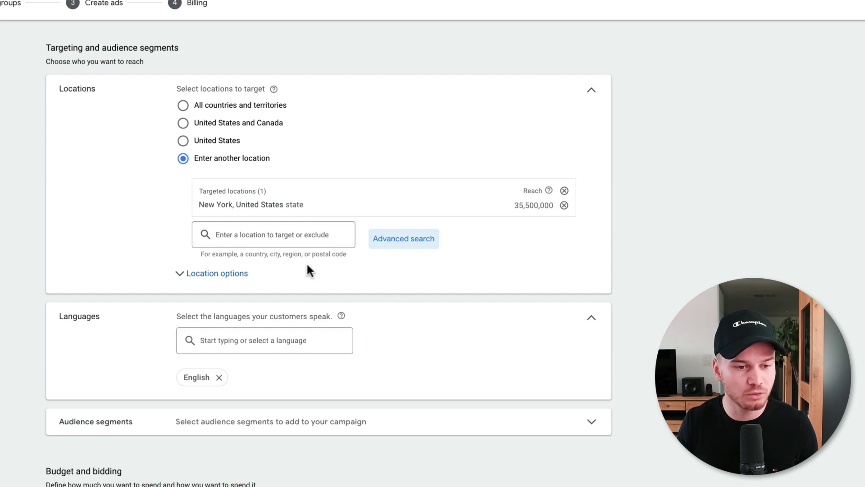
Set the location targeting option to Presence: People in or regularly in your targeted locations.
left_click(209, 276)
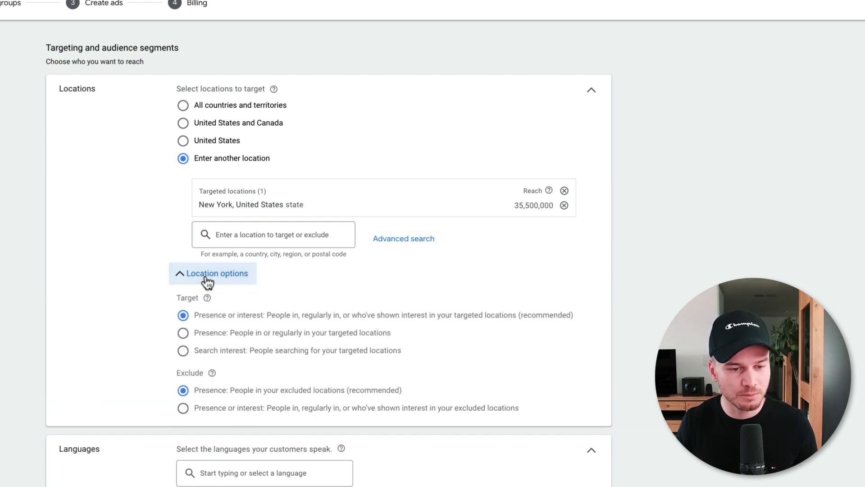
scroll(361, 276, "down", 4)
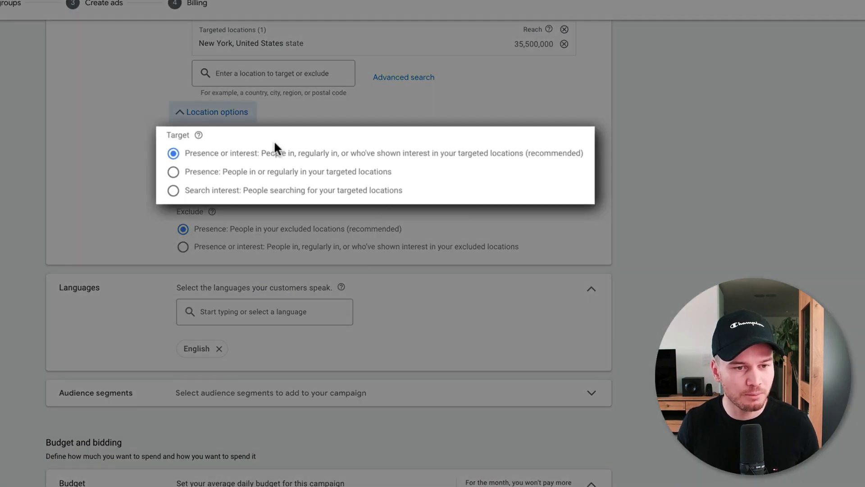
left_click(176, 172)
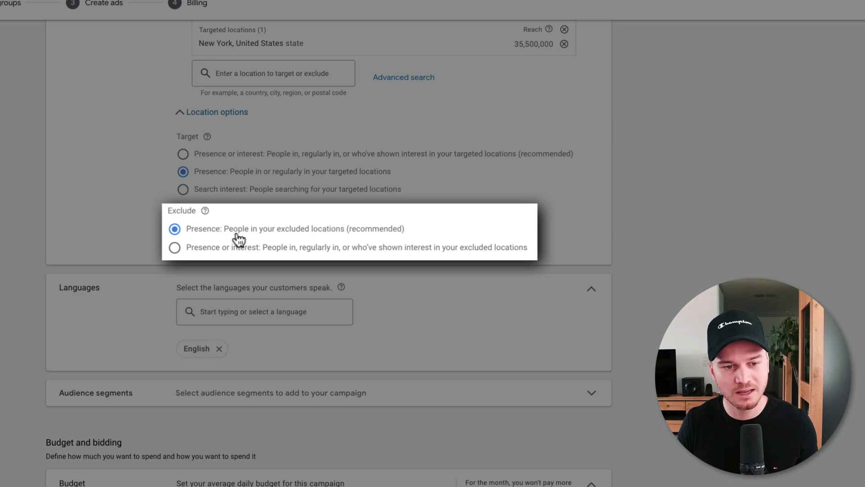
Set the campaign's average daily budget to 10 US dollars.
scroll(626, 180, "down", 4)
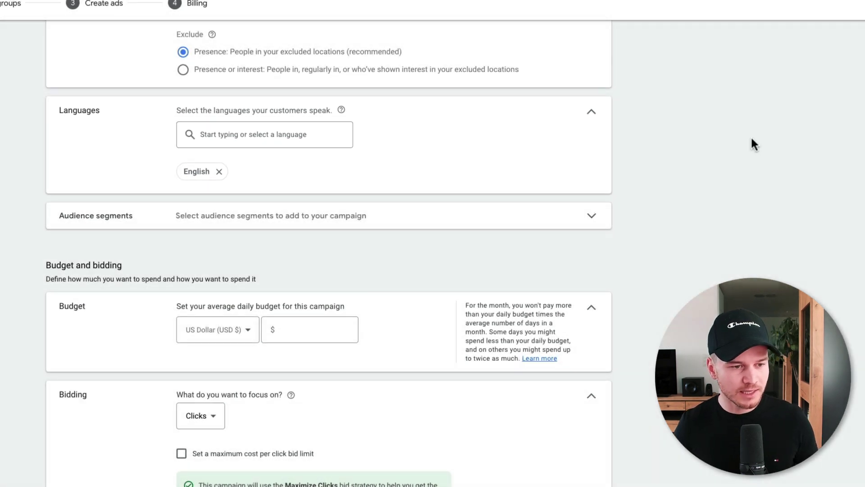
scroll(712, 140, "down", 4)
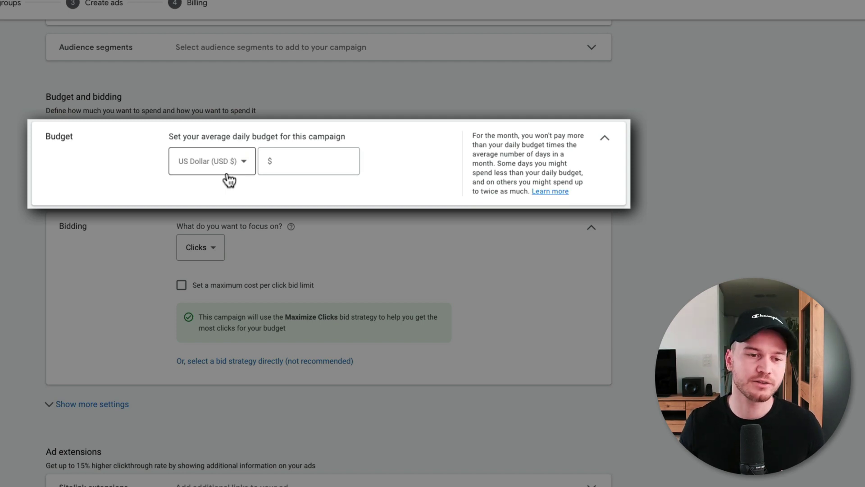
left_click(289, 161)
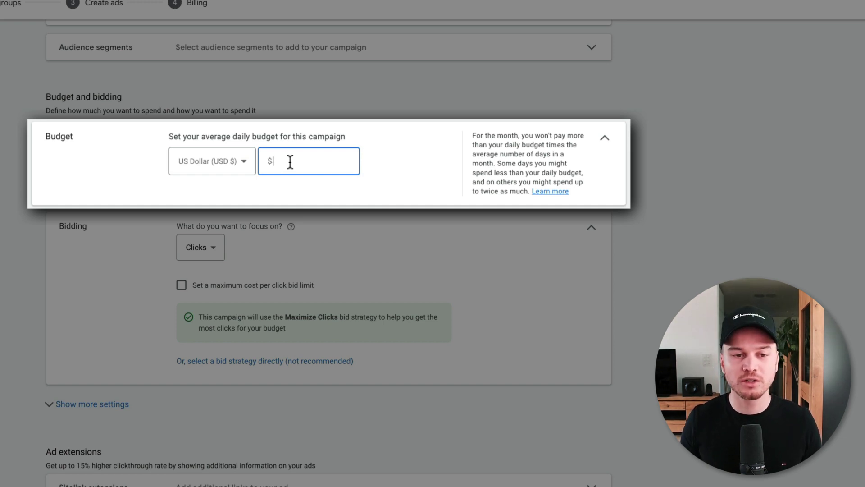
type("10")
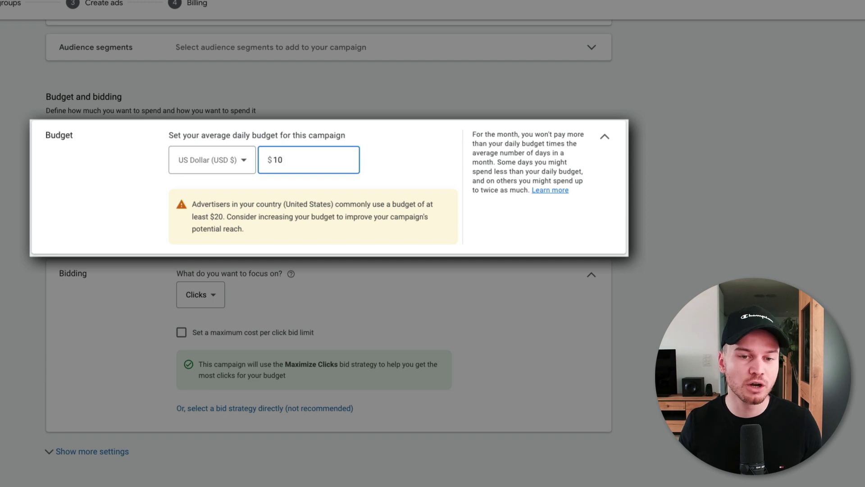
left_click(417, 141)
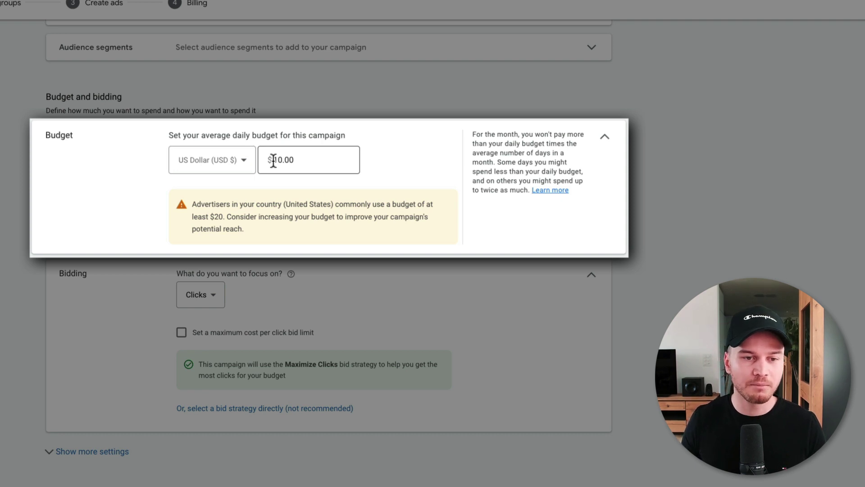
left_click_drag(274, 160, 307, 160)
left_click(308, 160)
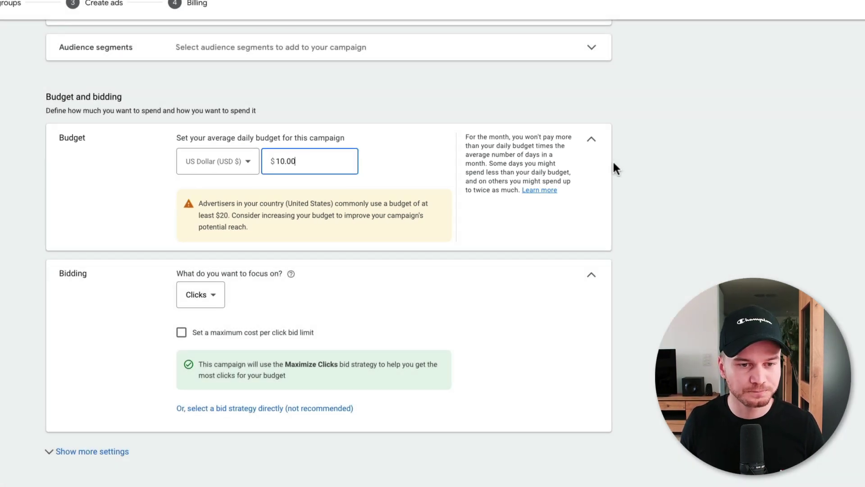
left_click(796, 170)
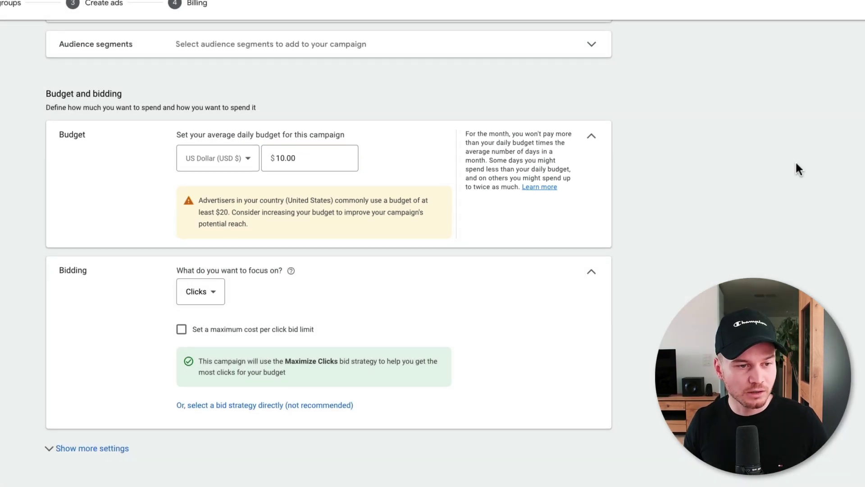
scroll(782, 157, "down", 3)
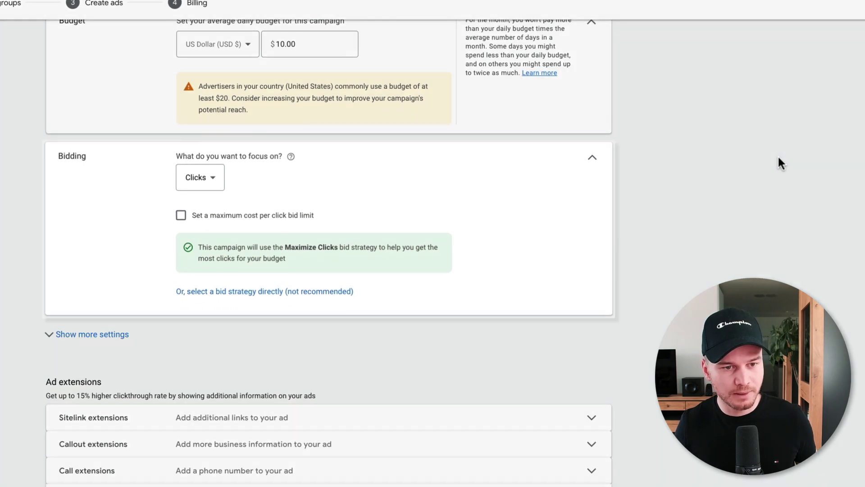
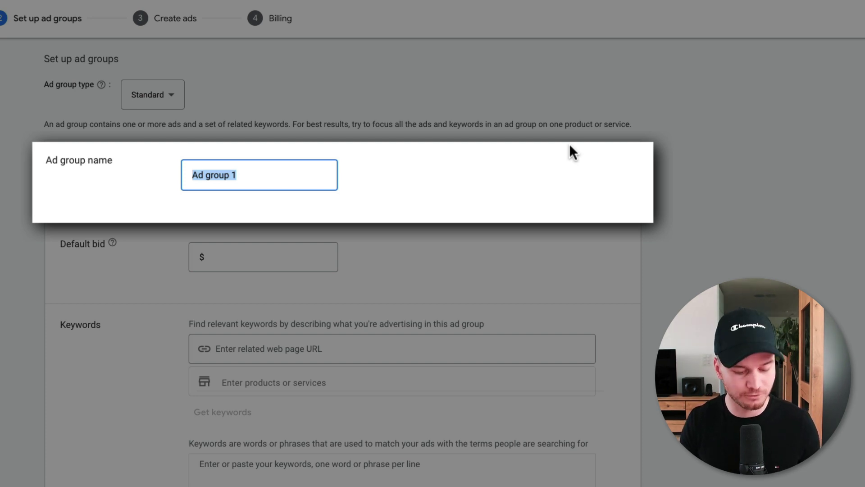
Name the ad group "Website + Wordpress".
type("Website ")
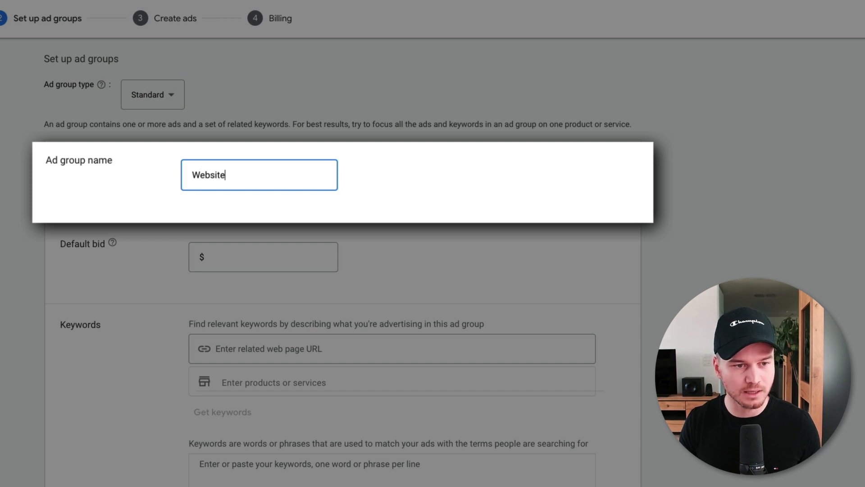
type("+ W")
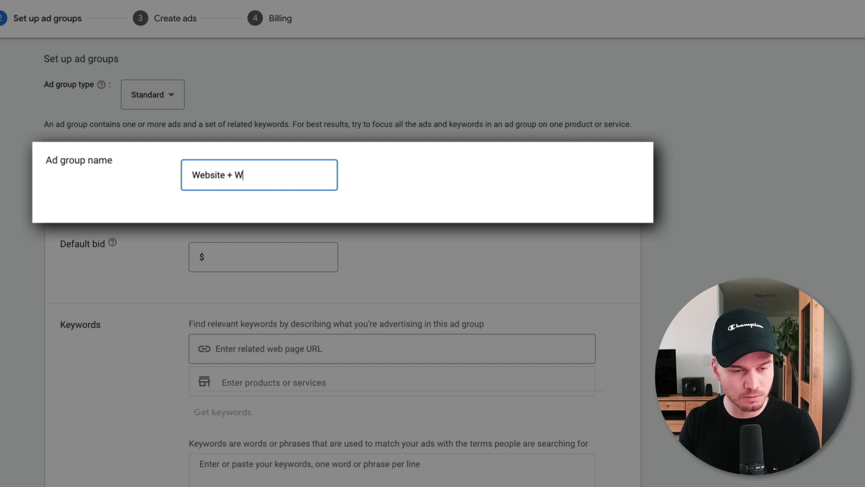
type("ordpress")
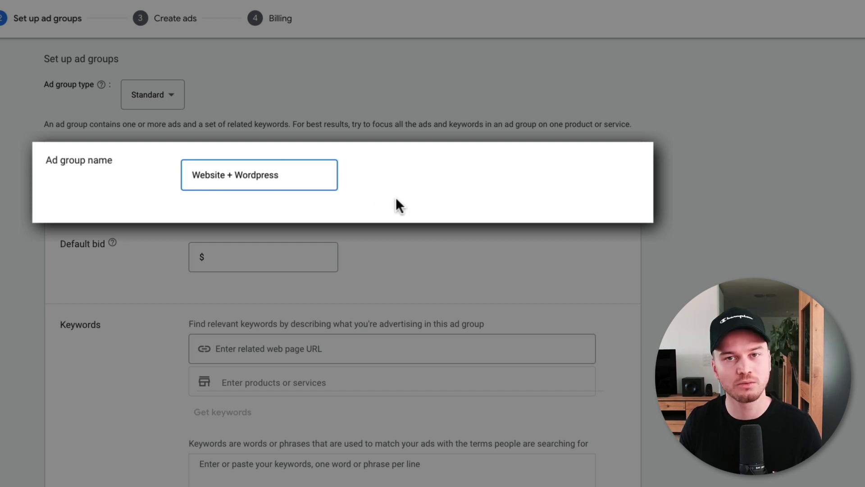
left_click(440, 187)
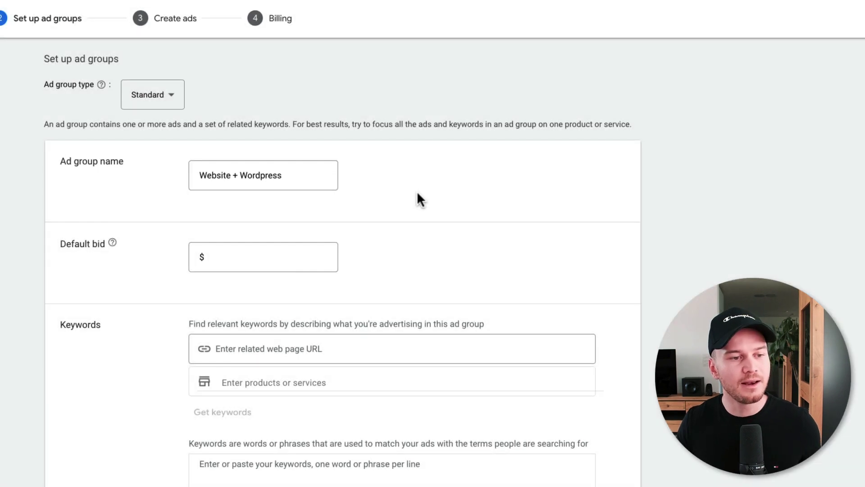
Set the ad group's default bid to $2, consulting the average cost-per-click benchmarks page and dismissing its promotional popup.
scroll(417, 190, "down", 1)
scroll(417, 191, "down", 1)
left_click(251, 181)
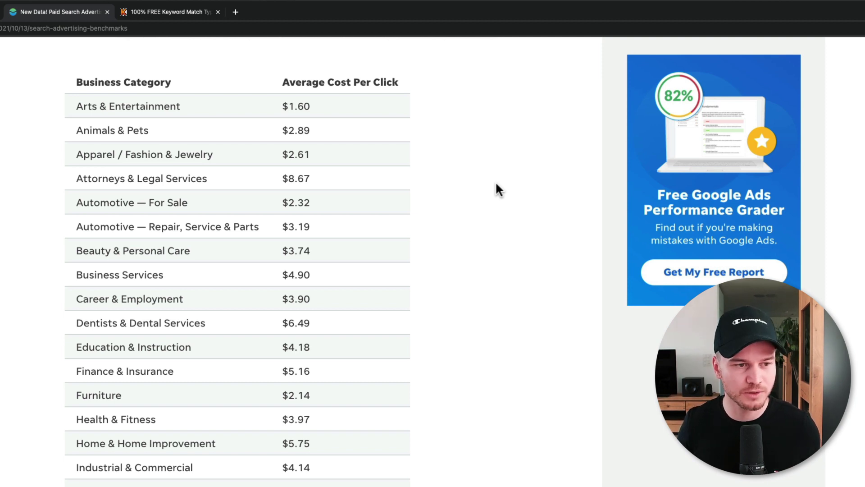
scroll(496, 183, "down", 1)
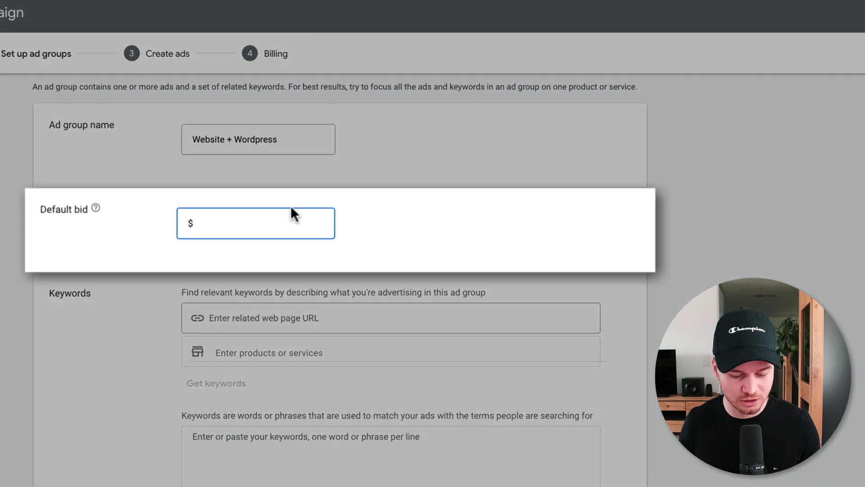
type("2")
left_click(517, 219)
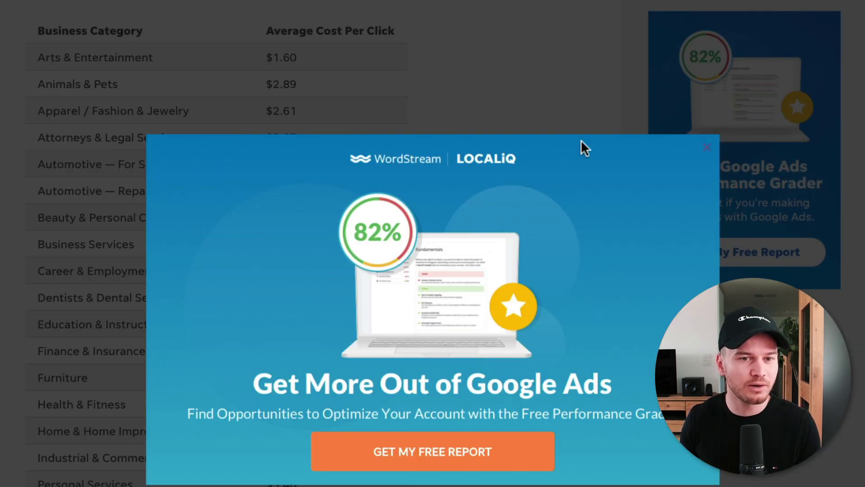
left_click(707, 148)
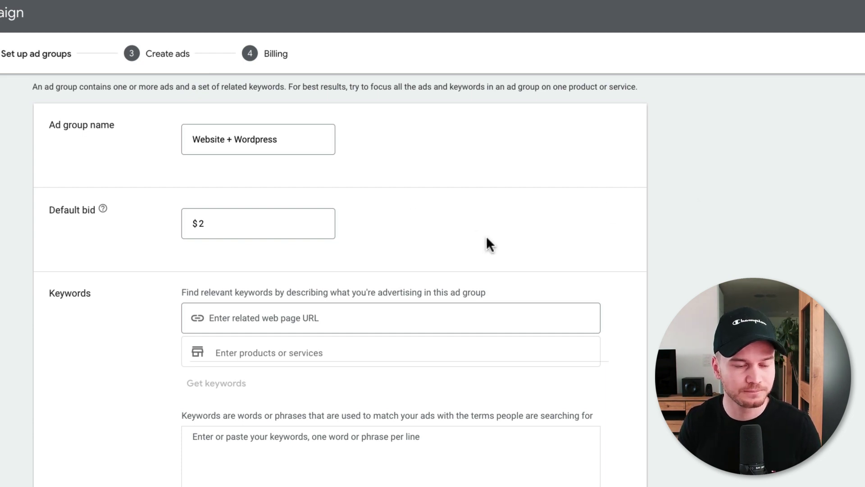
Fill the ad group's keyword list with suggestions for the product or service "wordpress website designer".
scroll(771, 186, "down", 2)
scroll(771, 185, "down", 1)
scroll(771, 185, "down", 2)
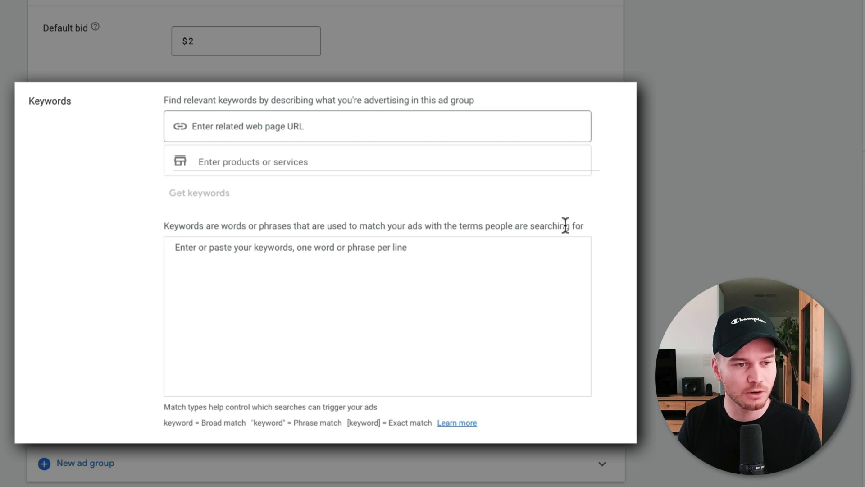
left_click(255, 128)
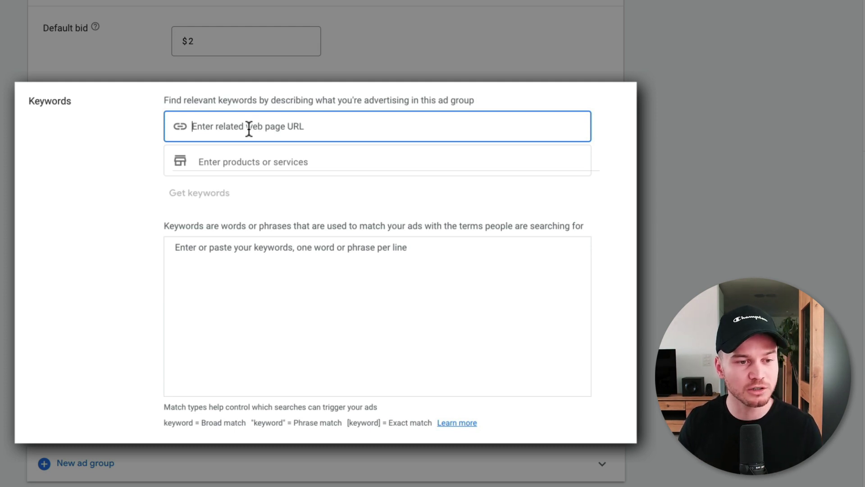
left_click(245, 161)
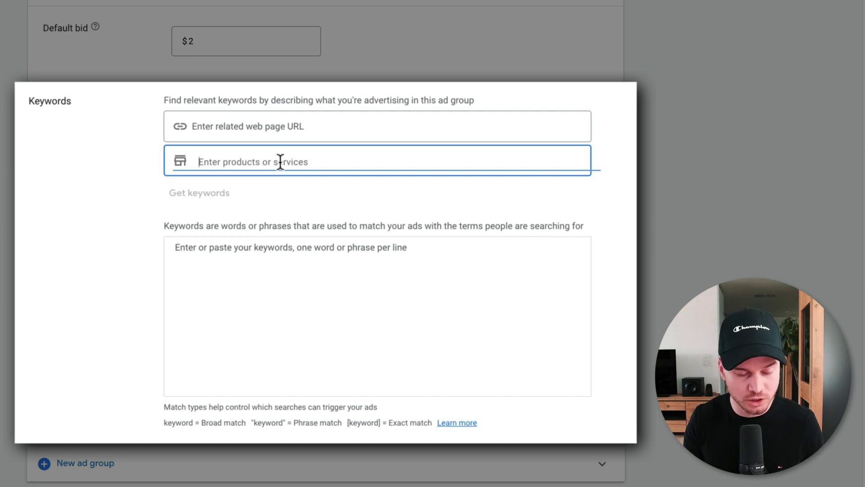
type("w")
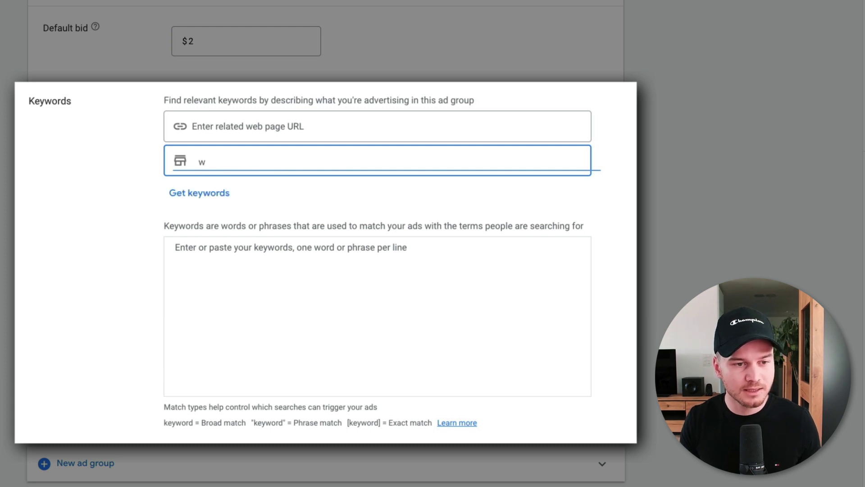
key("BackSpace")
type("word")
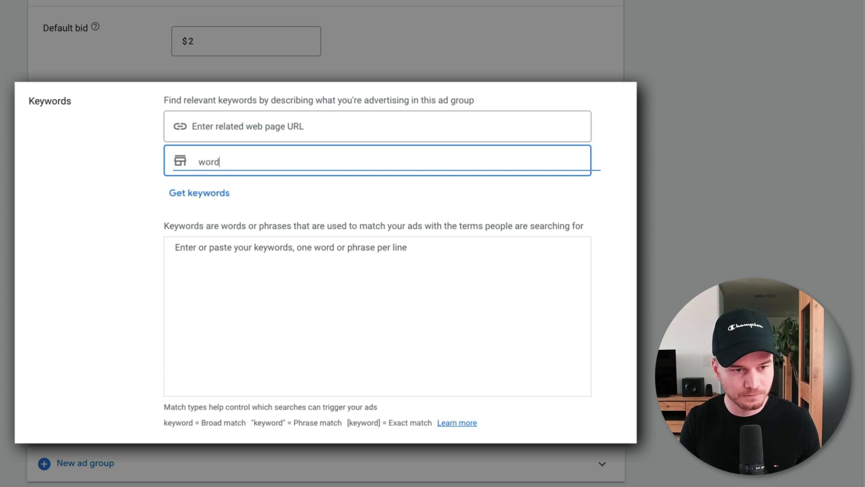
type("press websi")
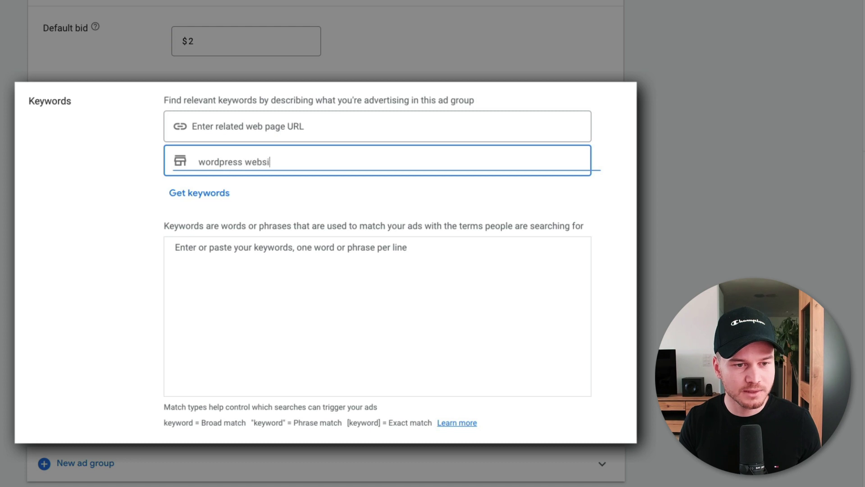
type("te designer")
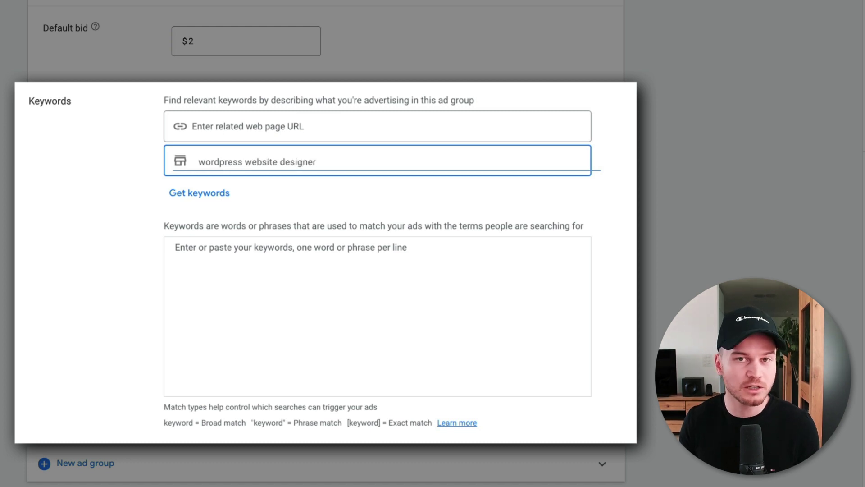
left_click(323, 180)
left_click(212, 196)
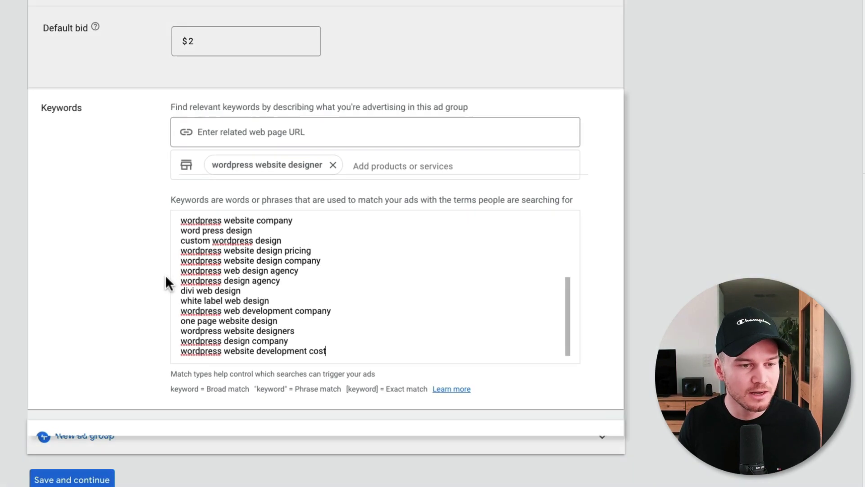
Delete the keyword "word press design" together with its line from the ad group's keyword list.
scroll(165, 274, "down", 1)
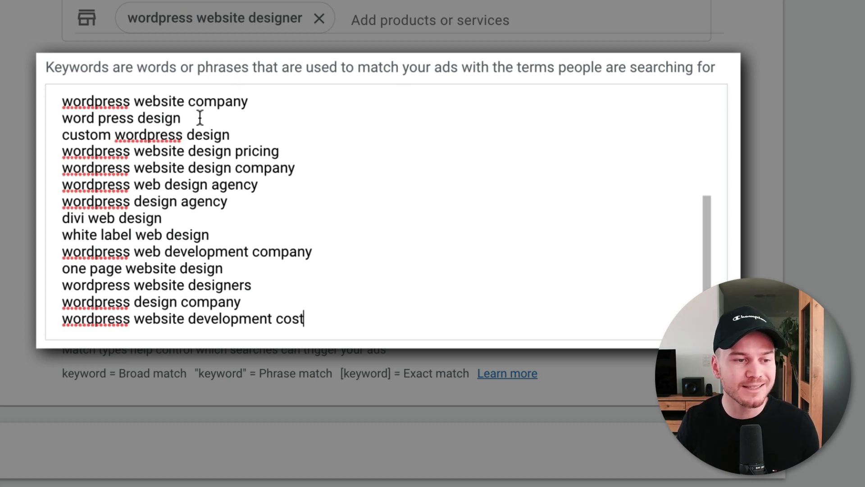
left_click_drag(191, 118, 60, 118)
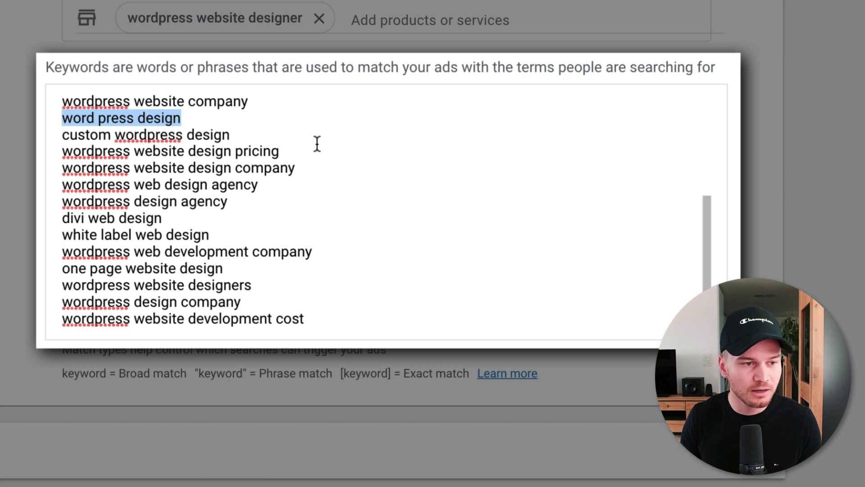
key("BackSpace")
key("BackSpace")
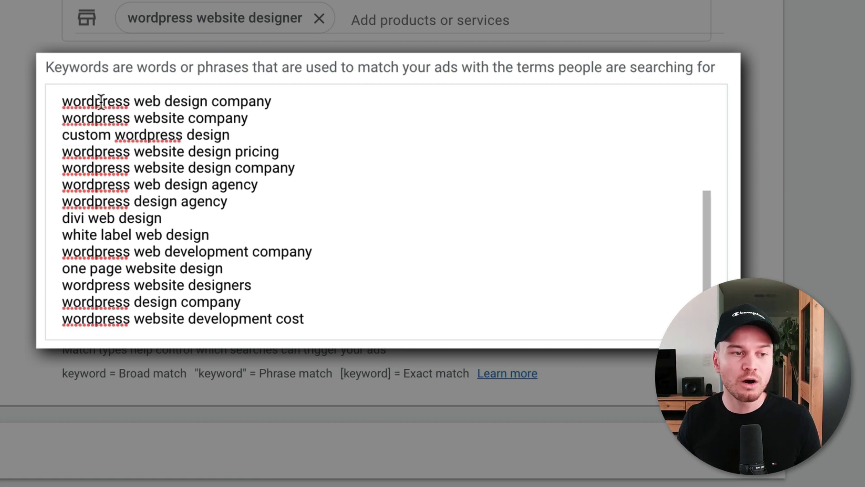
left_click(272, 101)
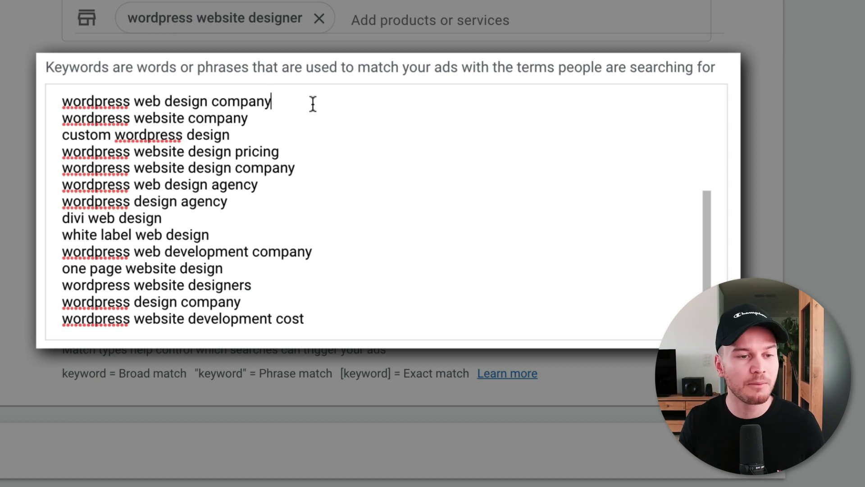
left_click(266, 118)
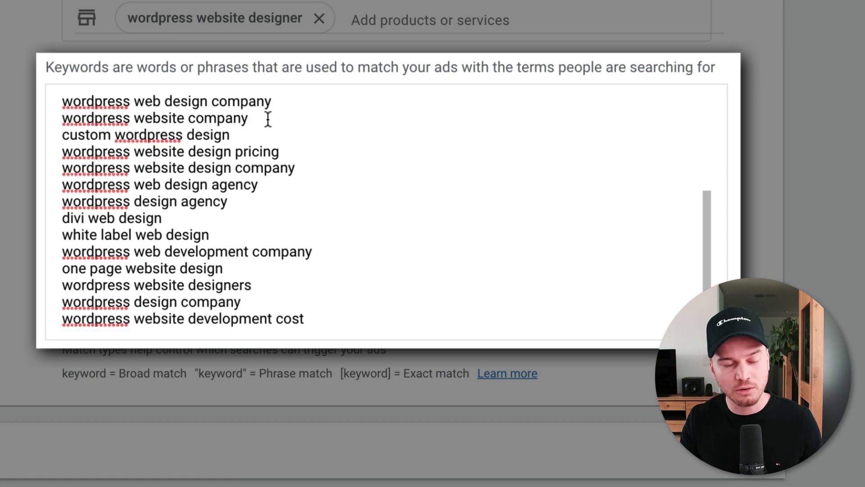
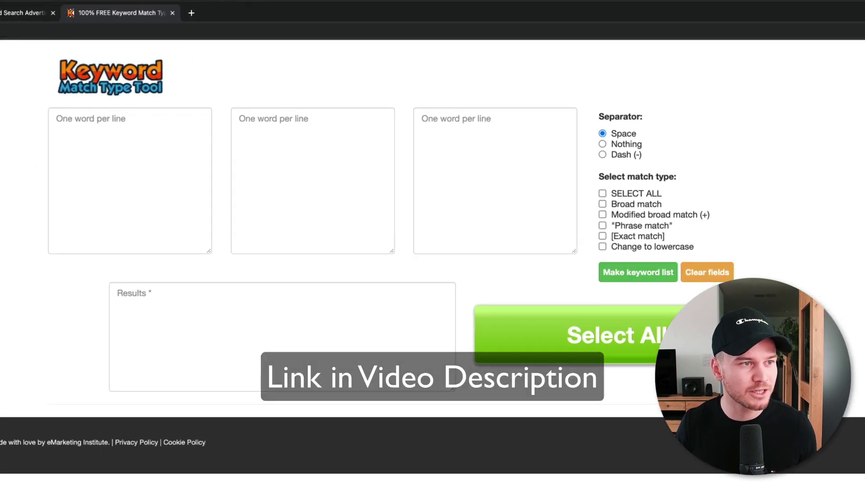
Generate phrase-match and exact-match versions of the copied WordPress keywords in the Keyword Match Type Tool.
left_click(96, 130)
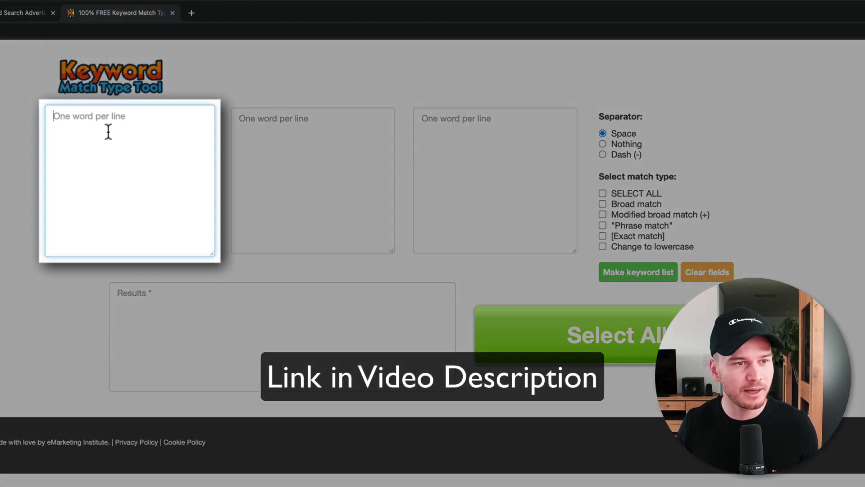
key("ctrl+v")
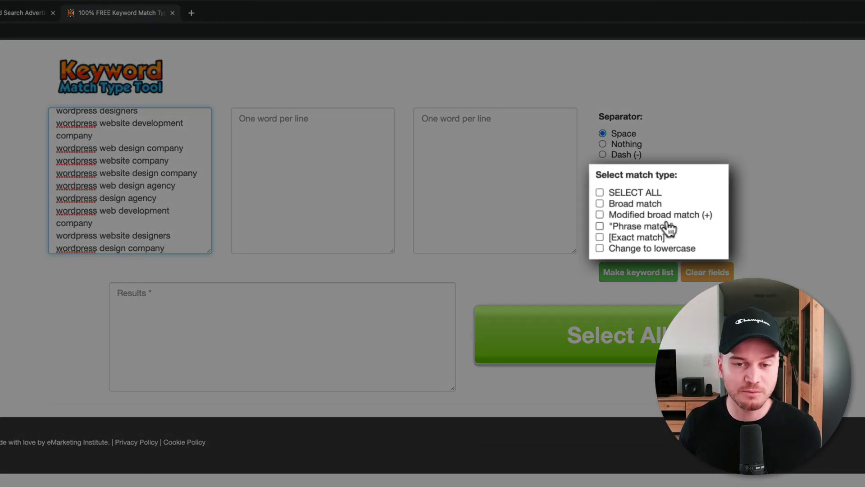
left_click(600, 226)
left_click(600, 237)
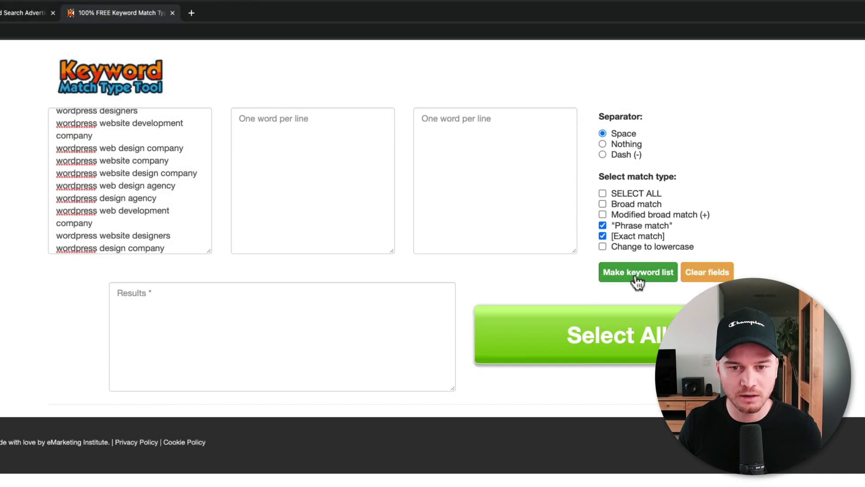
left_click(637, 276)
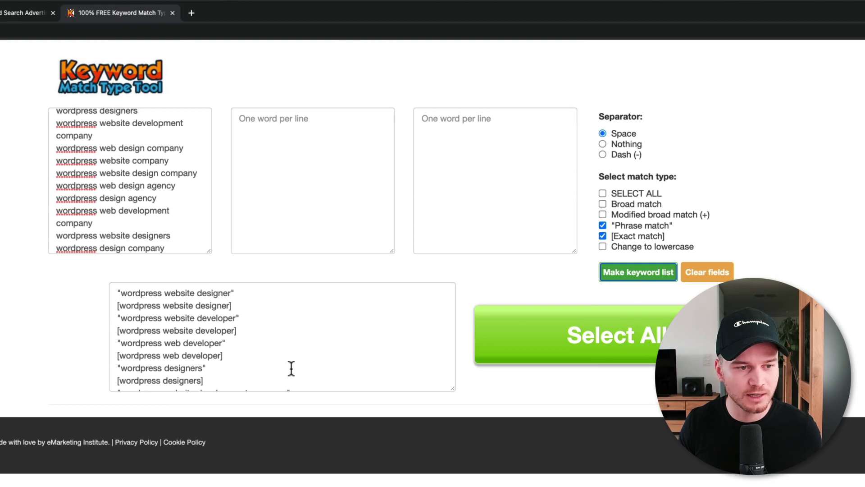
Replace the "Website + Wordpress" ad group's keywords in Google Ads with the full generated match-type list.
left_click(265, 358)
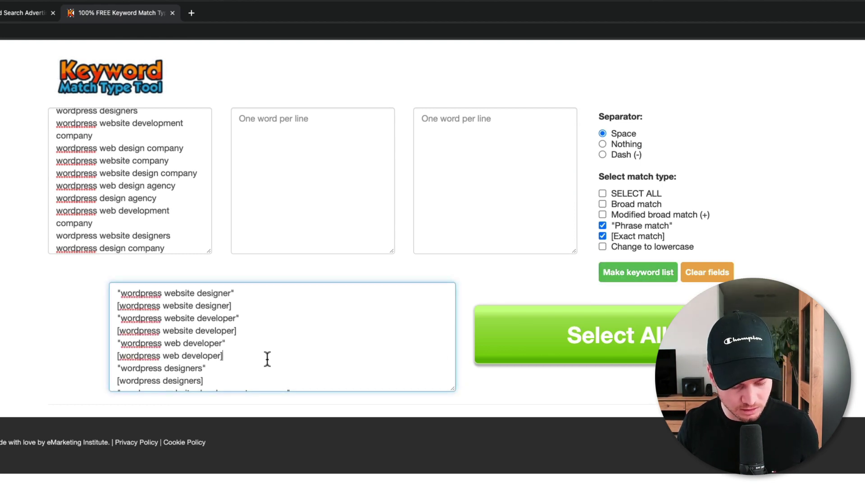
key("super+a")
key("super+c")
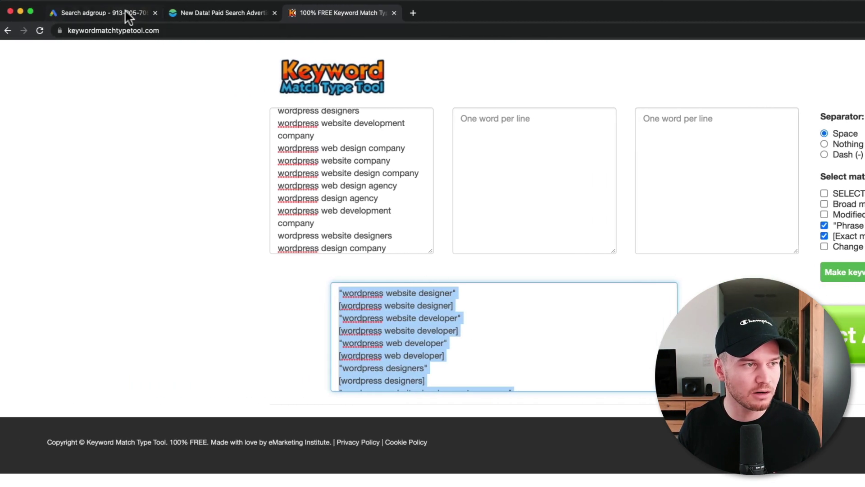
left_click(126, 11)
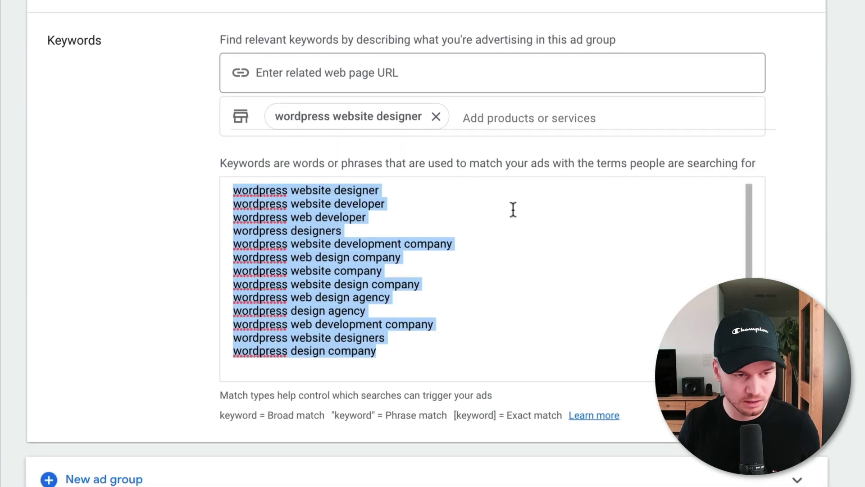
key("BackSpace")
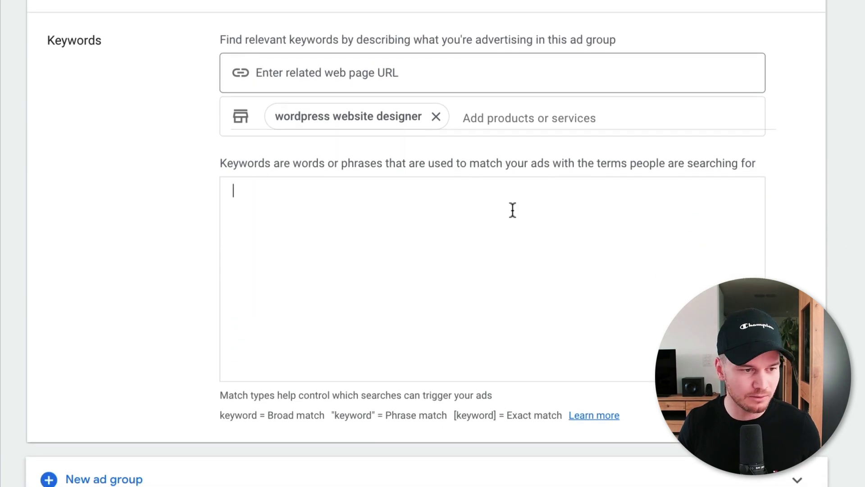
key("super+v")
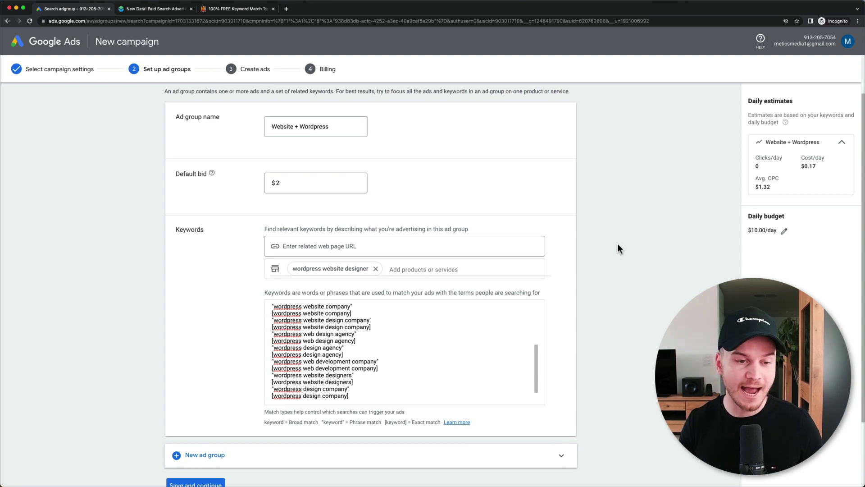
Add a second ad group named "website + new york" with a default bid of $2.
scroll(618, 244, "down", 3)
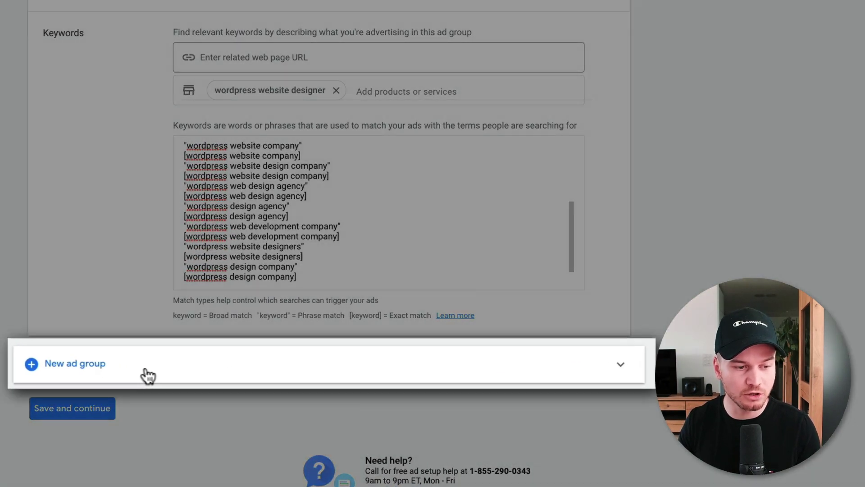
left_click(145, 375)
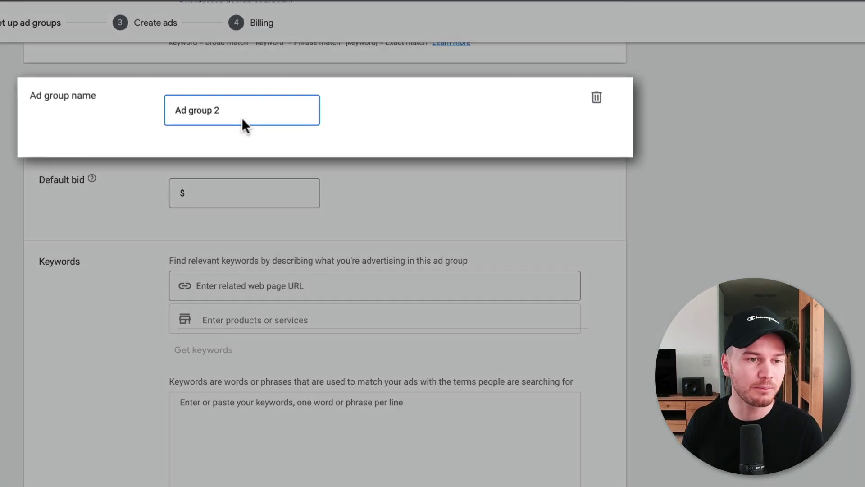
left_click_drag(242, 117, 169, 110)
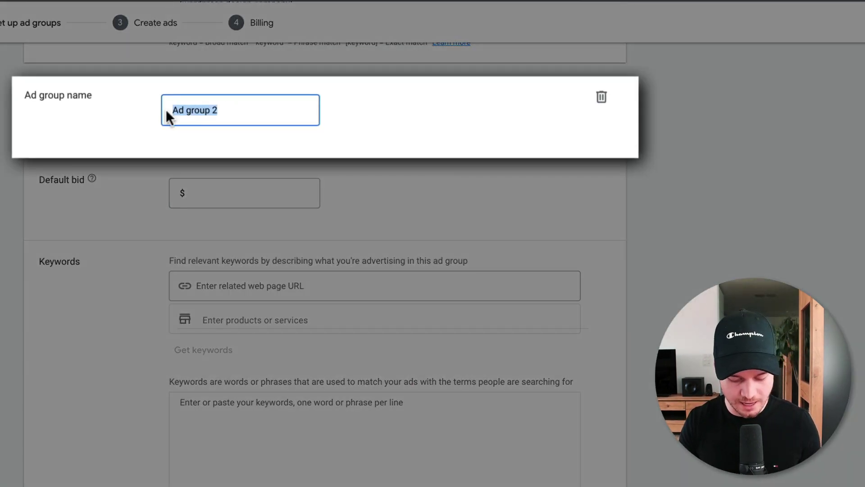
type("website + new york")
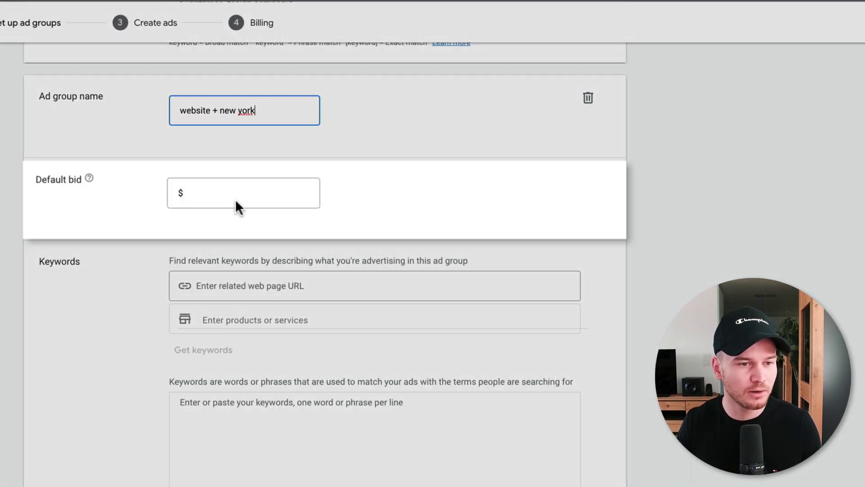
left_click(231, 197)
type("2")
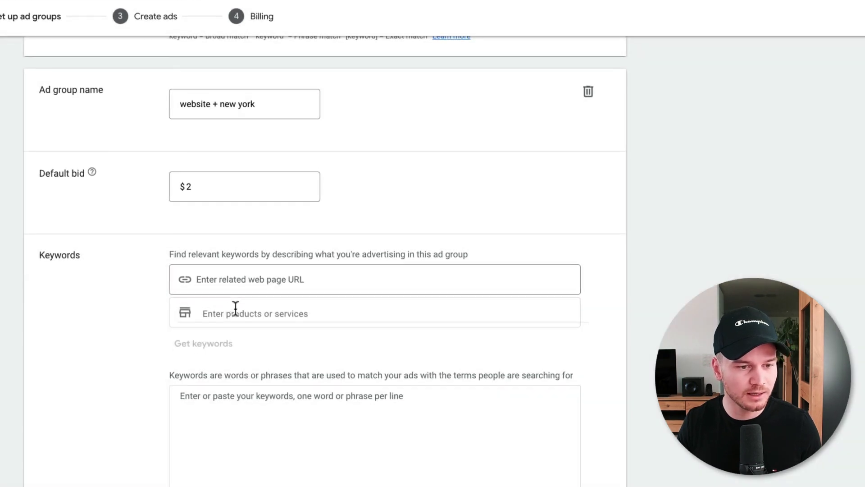
Fill the second ad group's keyword list with suggestions for the product or service "website designer new york".
left_click(235, 309)
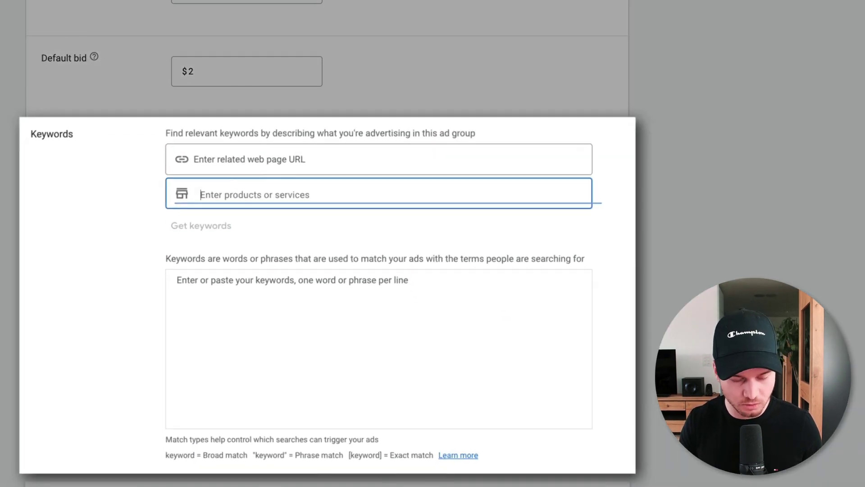
type("website designer new york")
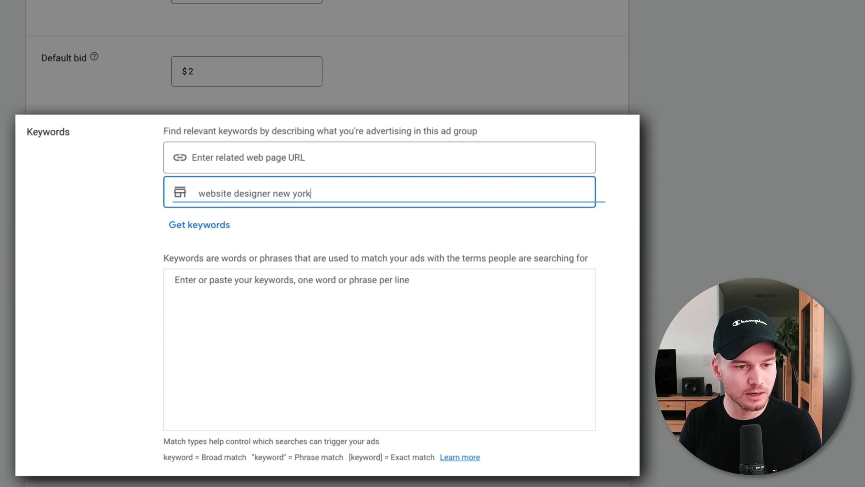
key("Return")
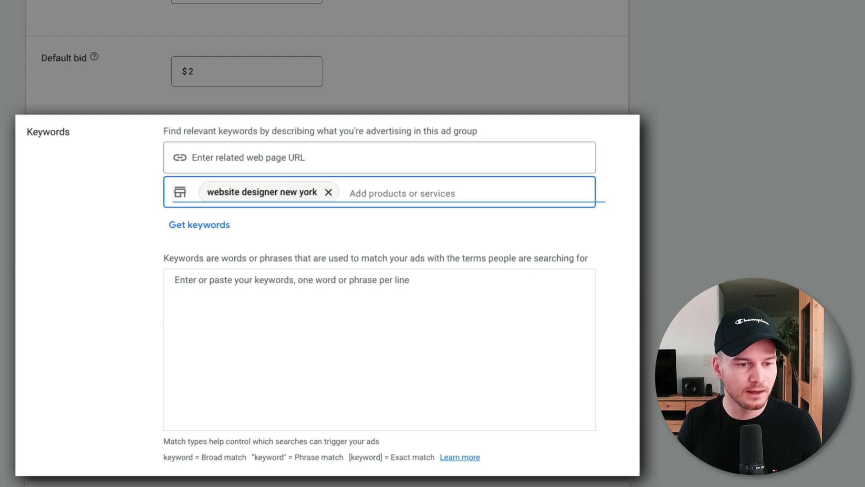
left_click(215, 228)
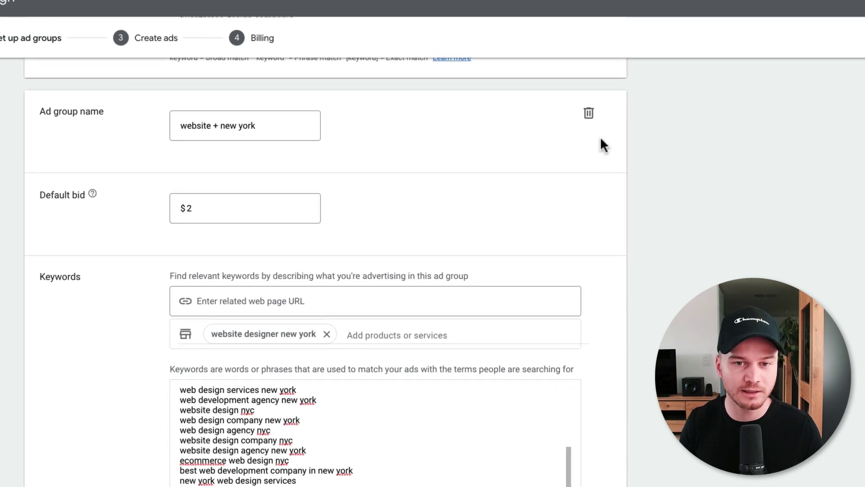
Delete the "website + new york" ad group from the campaign.
left_click(589, 113)
scroll(324, 270, "up", 2)
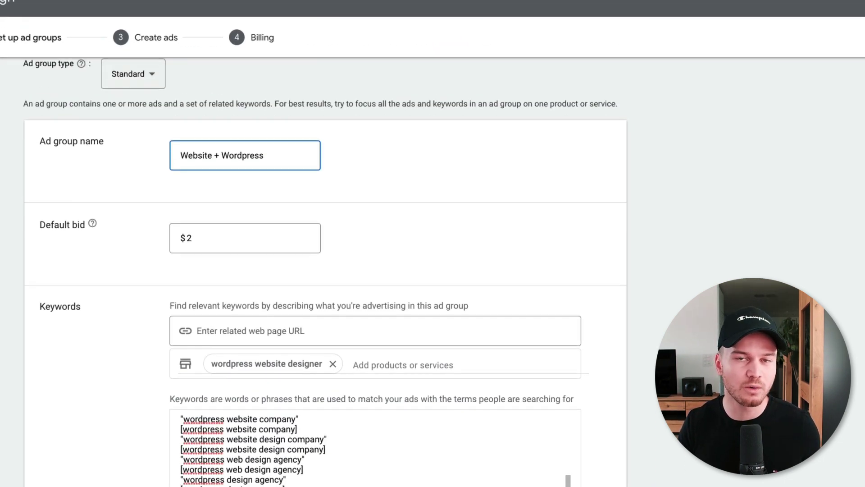
Save the ad groups and continue to ad creation, checking the ad preview in desktop and mobile layouts.
scroll(762, 232, "down", 5)
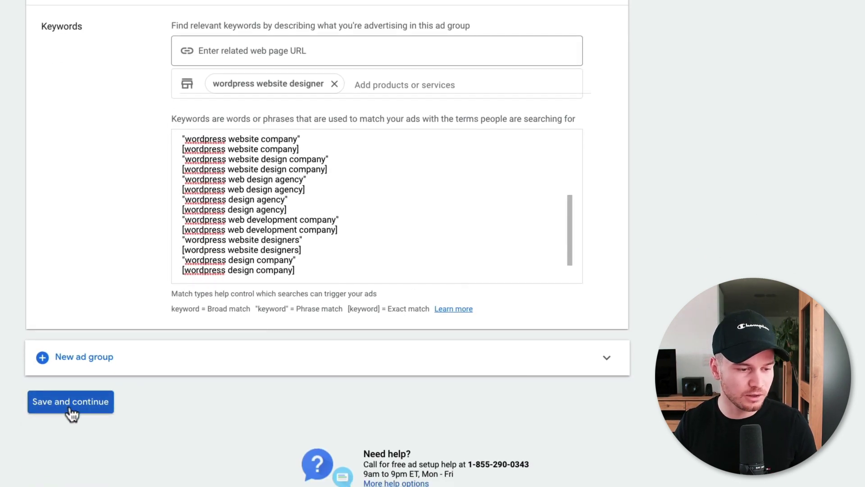
left_click(77, 408)
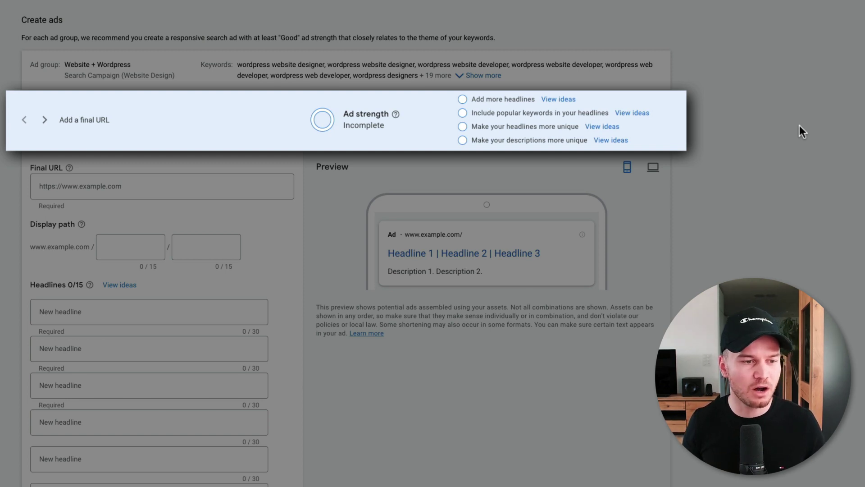
scroll(800, 126, "down", 3)
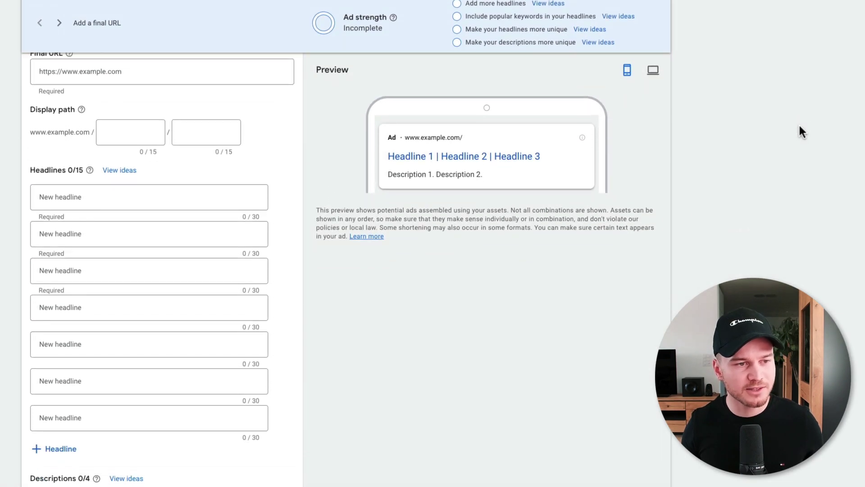
scroll(799, 126, "up", 1)
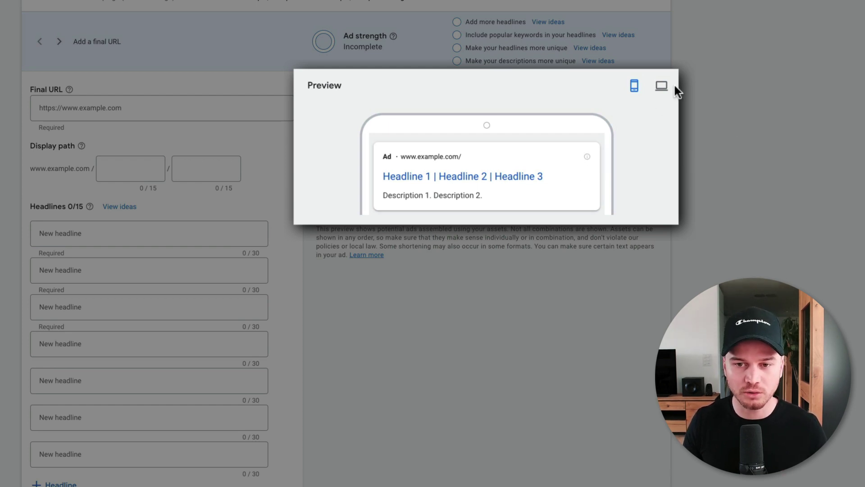
left_click(662, 86)
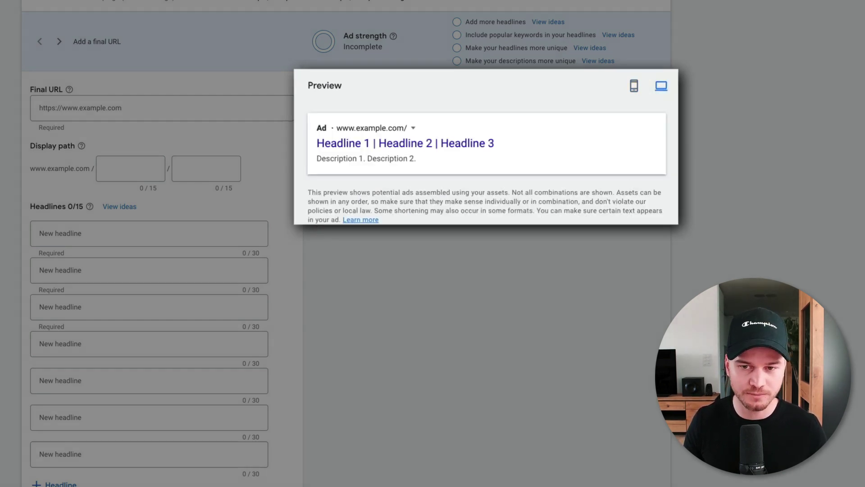
left_click(628, 86)
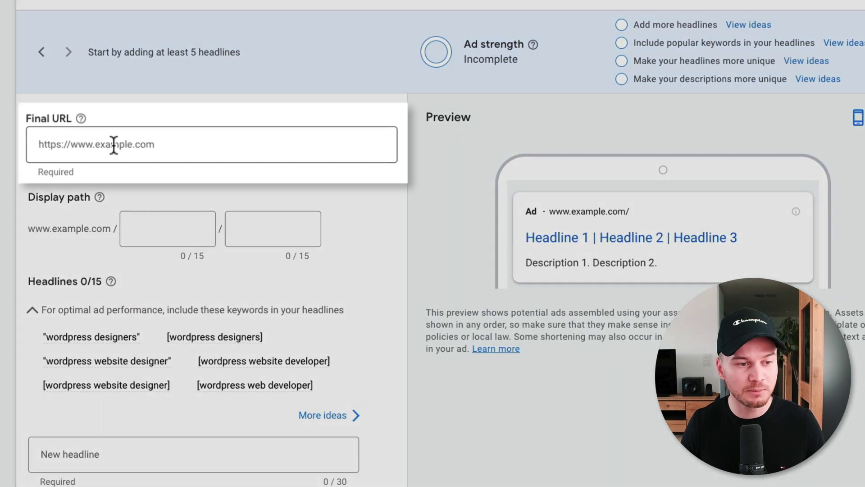
left_click(113, 144)
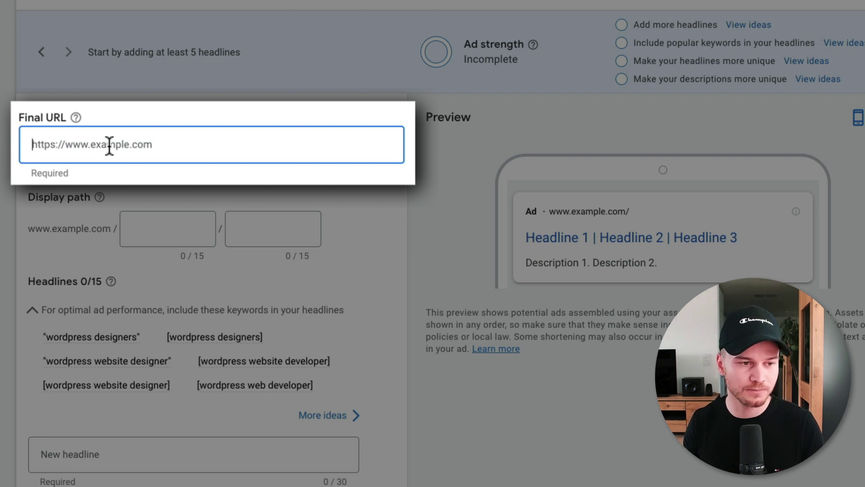
type("https://websitedesigner.com/services")
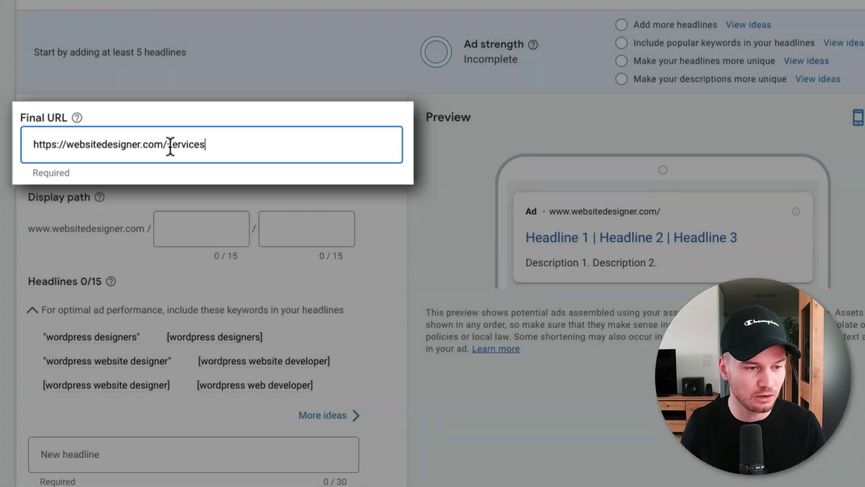
scroll(219, 135, "down", 3)
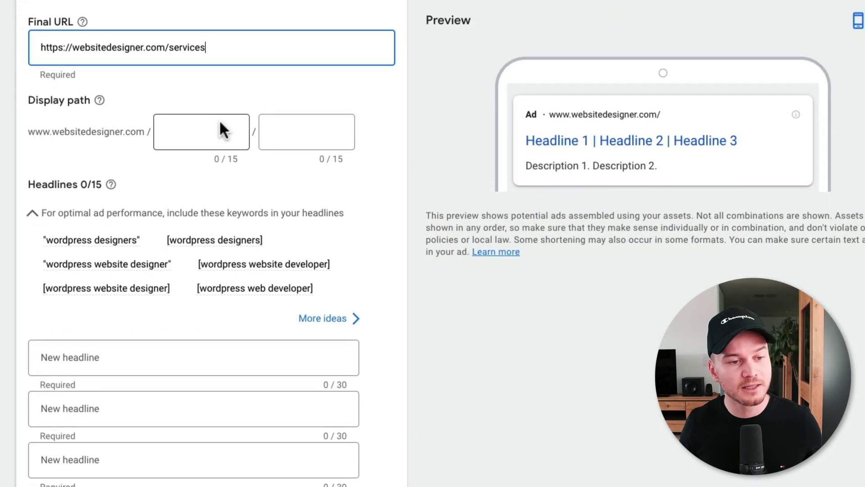
left_click(203, 129)
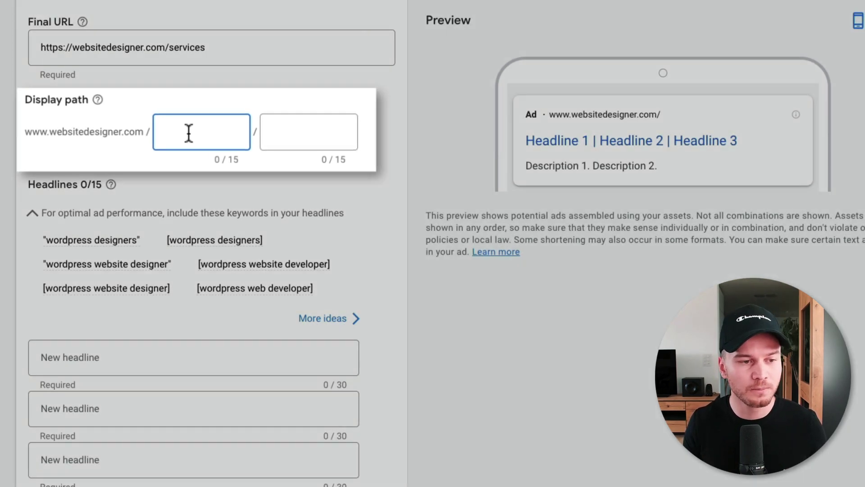
scroll(188, 134, "up", 1)
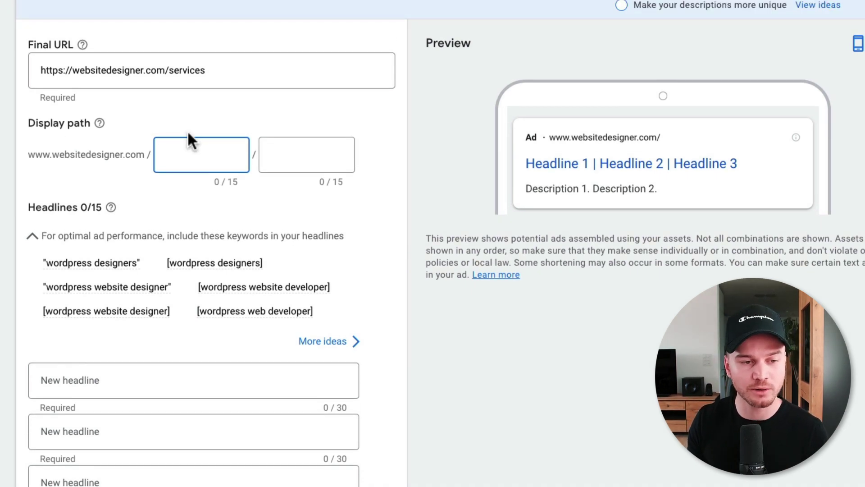
type("web")
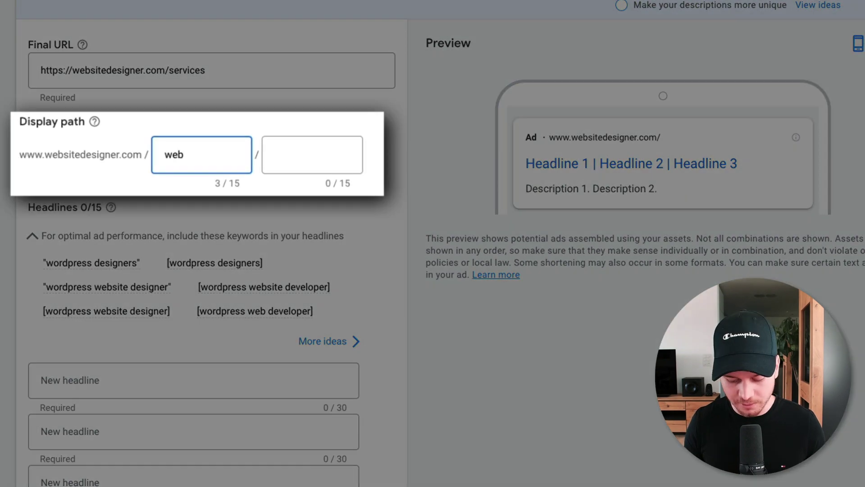
type("-de")
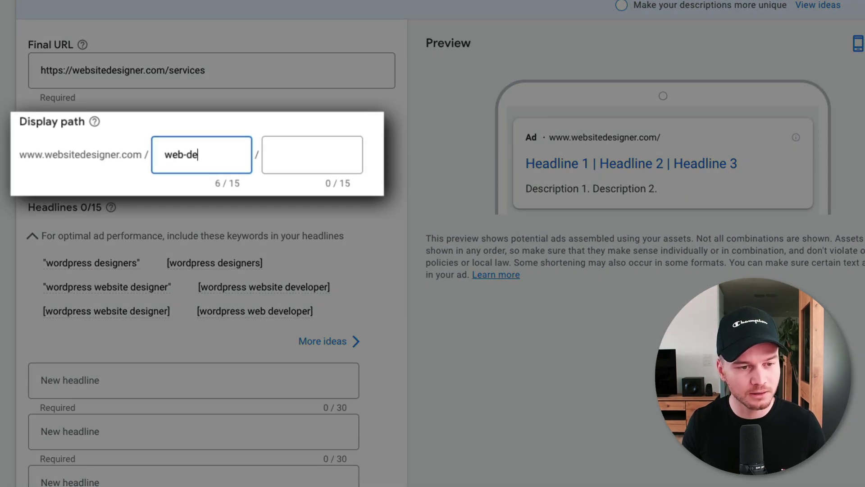
type("veloper")
key("Tab")
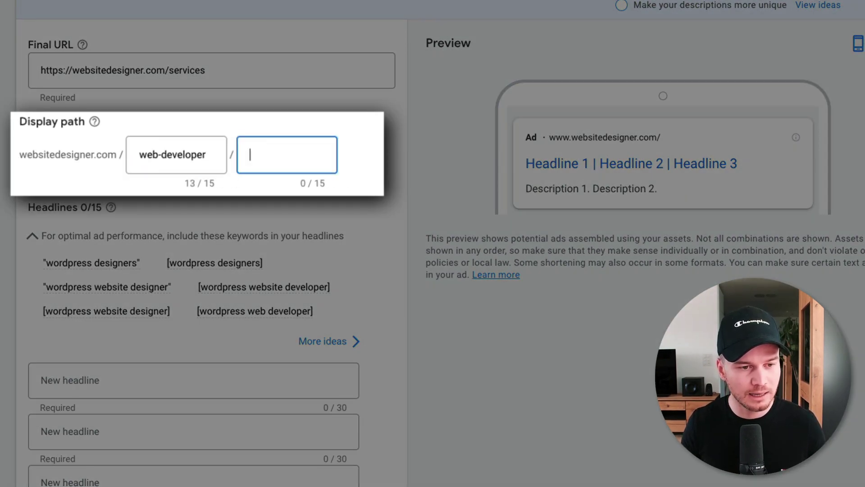
type("wordpress")
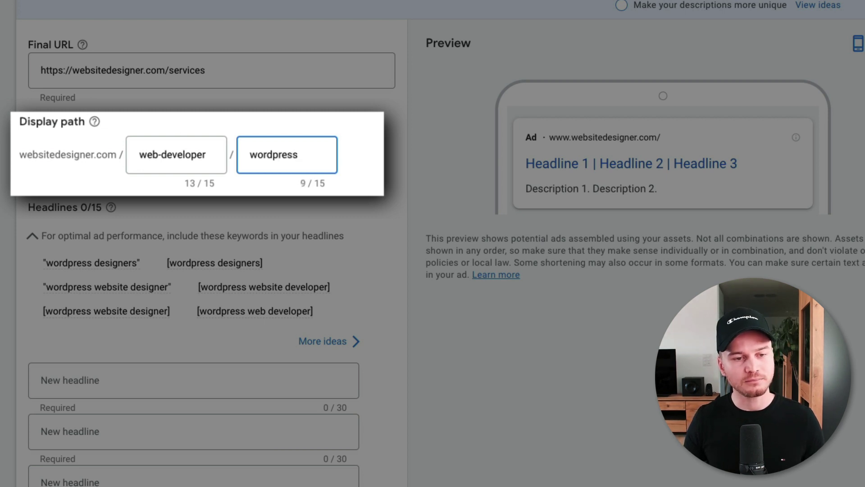
key("Tab")
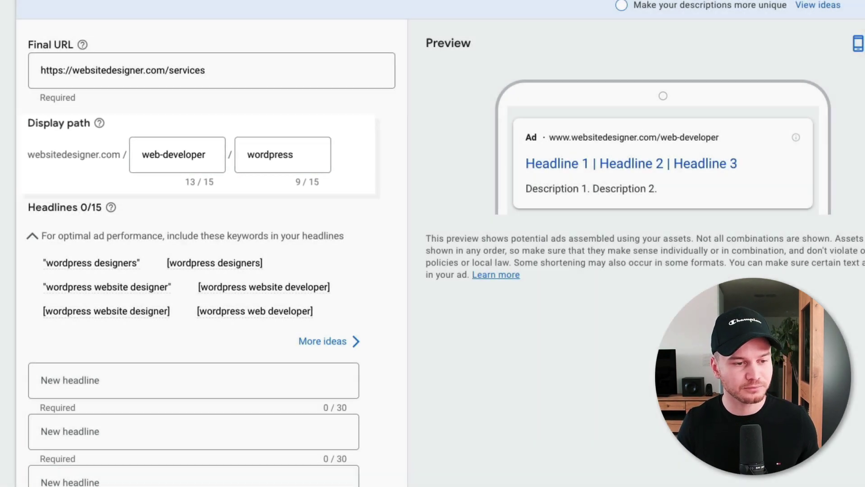
Fill the ad's headline fields with ten headlines about WordPress website design, such as "WordPress Website Designer", "WordPress Website Agency", "100% Money Back Guarantee" and "Save Time & Money".
scroll(212, 271, "down", 2)
scroll(194, 243, "down", 5)
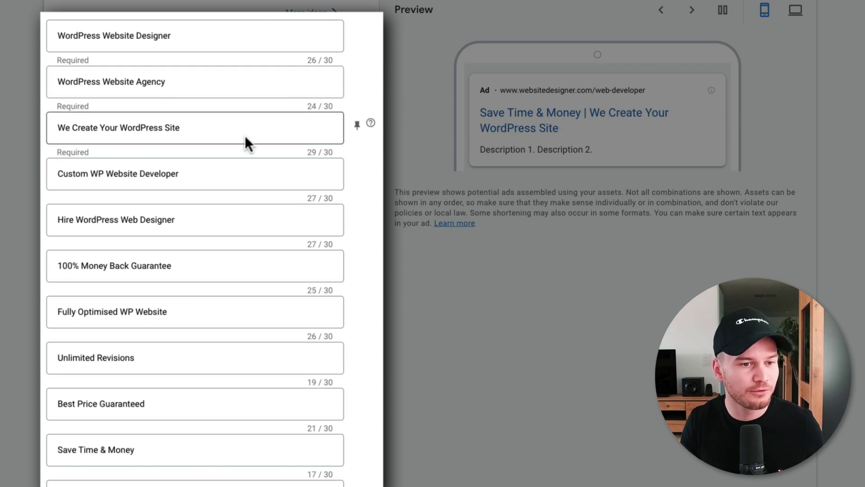
scroll(248, 139, "up", 1)
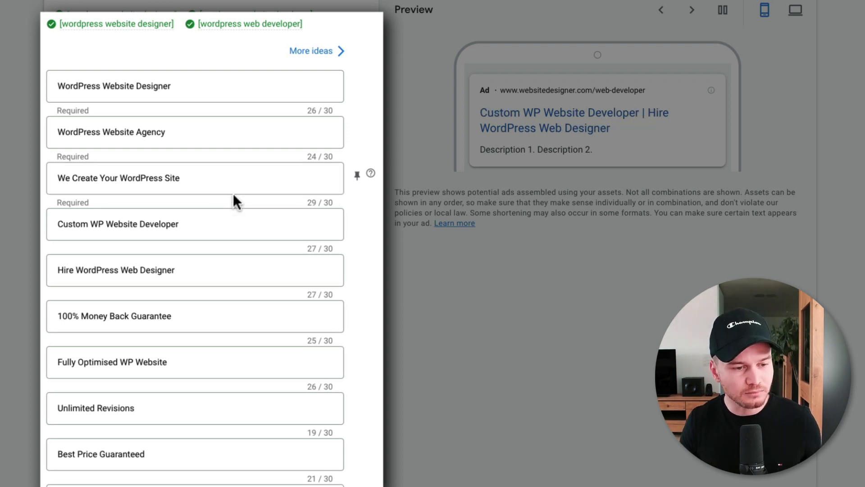
scroll(233, 193, "down", 3)
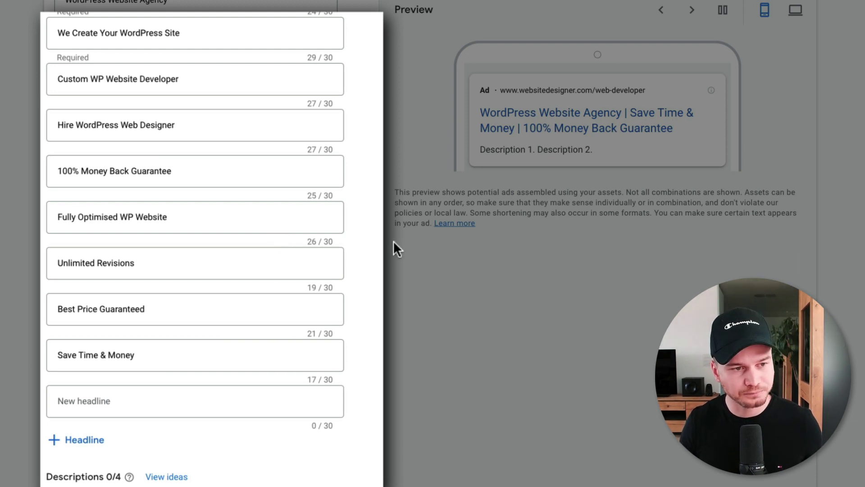
scroll(394, 238, "up", 3)
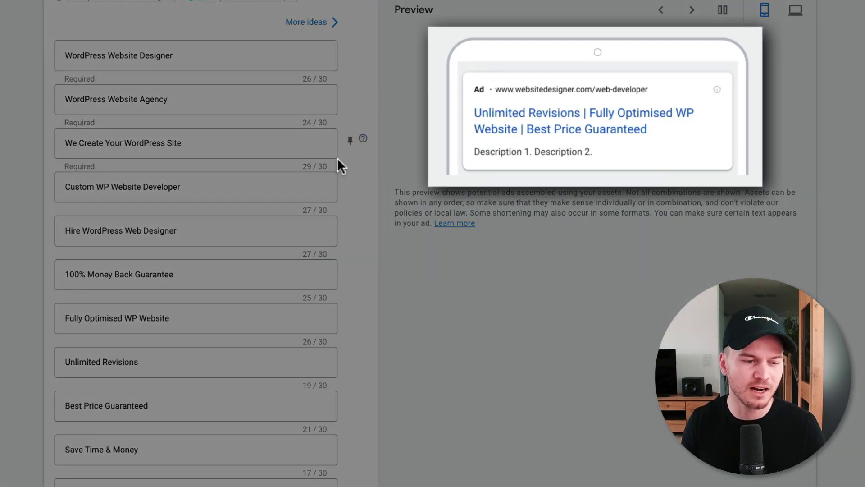
scroll(337, 157, "down", 1)
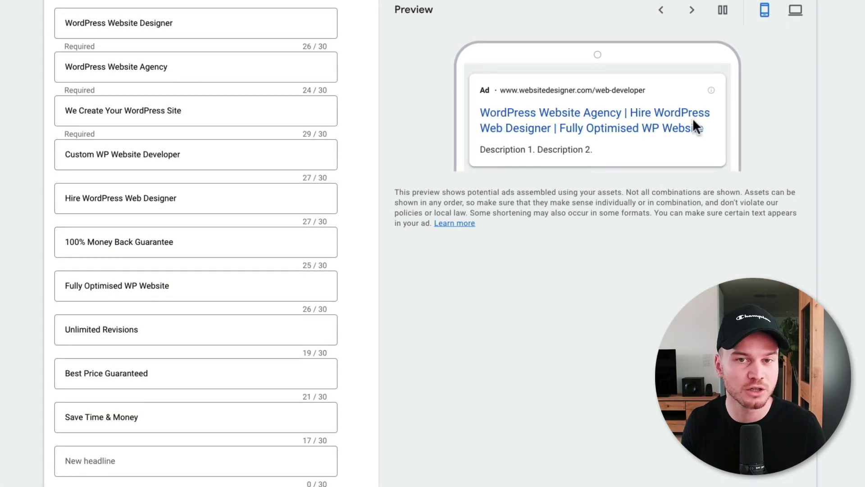
scroll(469, 172, "up", 2)
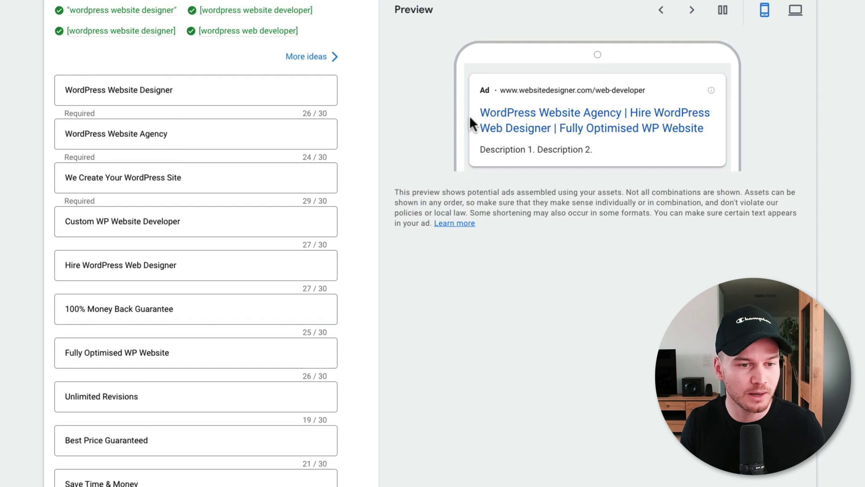
Pin the headlines "WordPress Website Designer" and "WordPress Website Agency" so they show only in position 1.
mouse_move(350, 93)
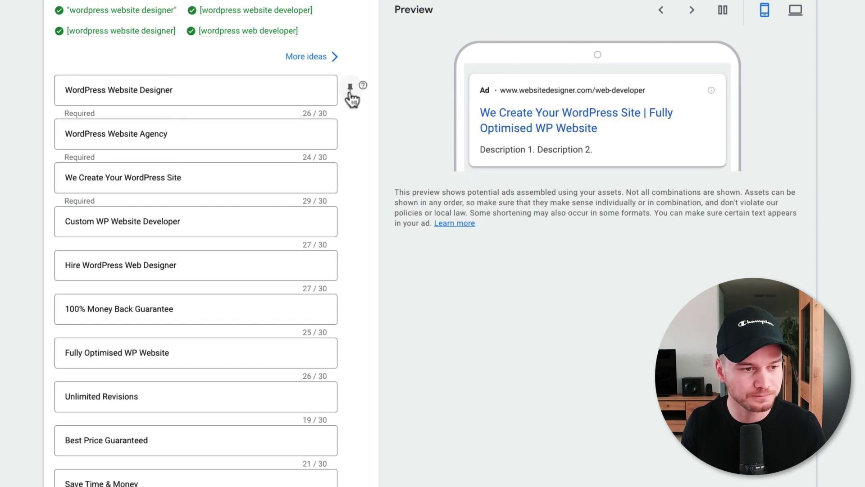
left_click(350, 92)
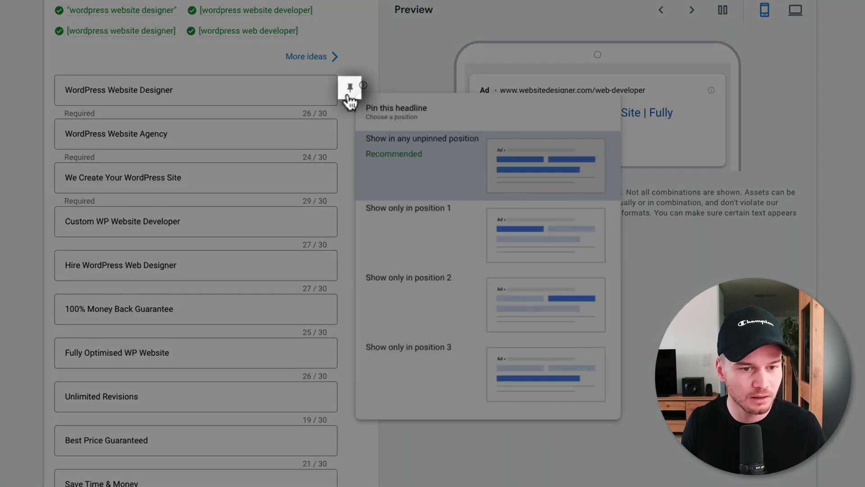
left_click(351, 87)
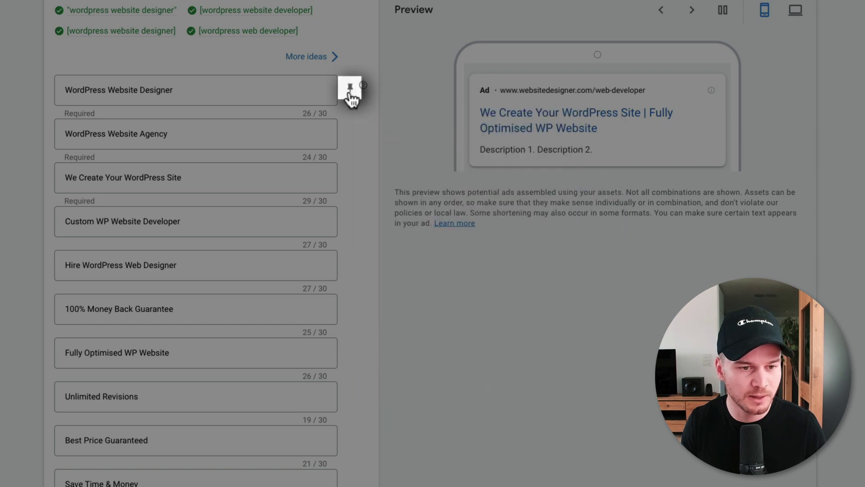
left_click(349, 90)
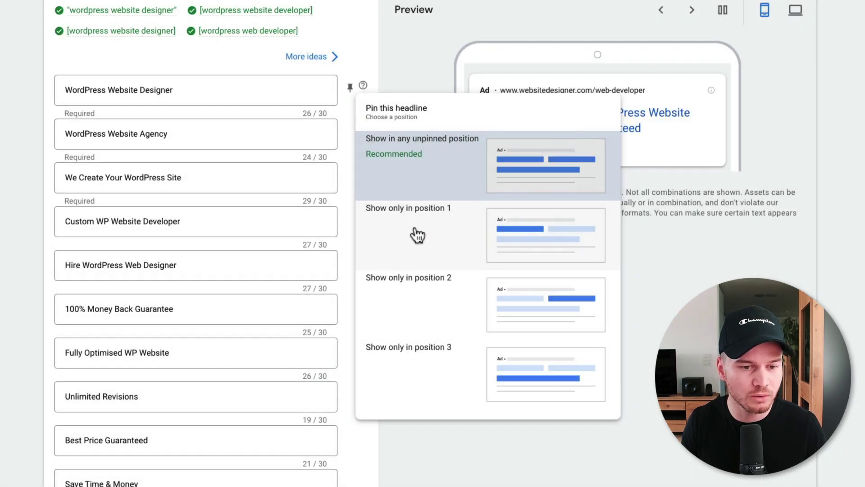
left_click(417, 235)
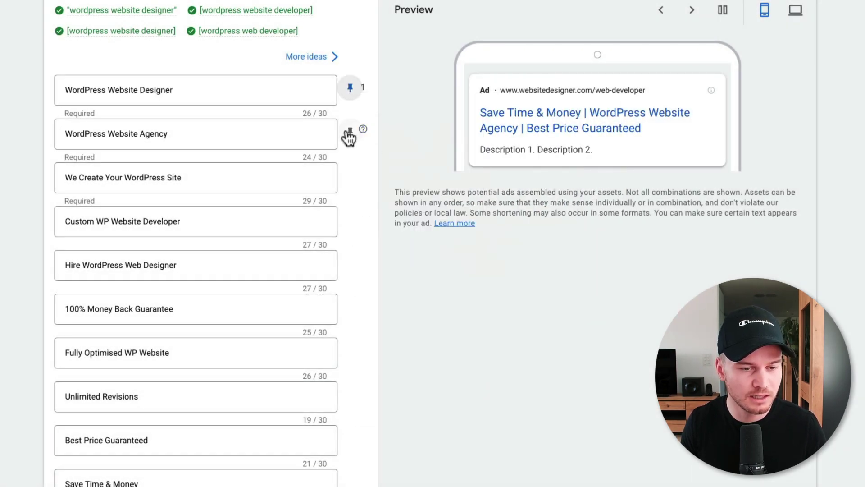
left_click(350, 131)
left_click(411, 260)
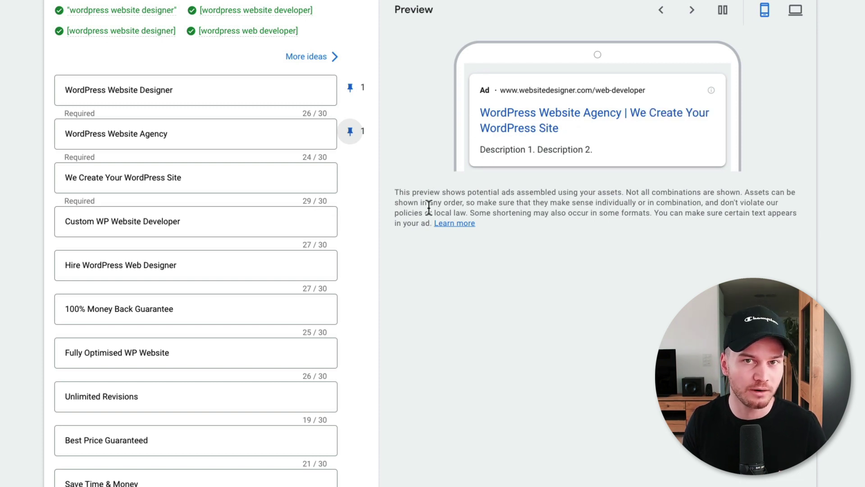
Pin the headlines "100% Money Back Guarantee" and "Save Time & Money" so they show only in position 3.
scroll(545, 286, "down", 1)
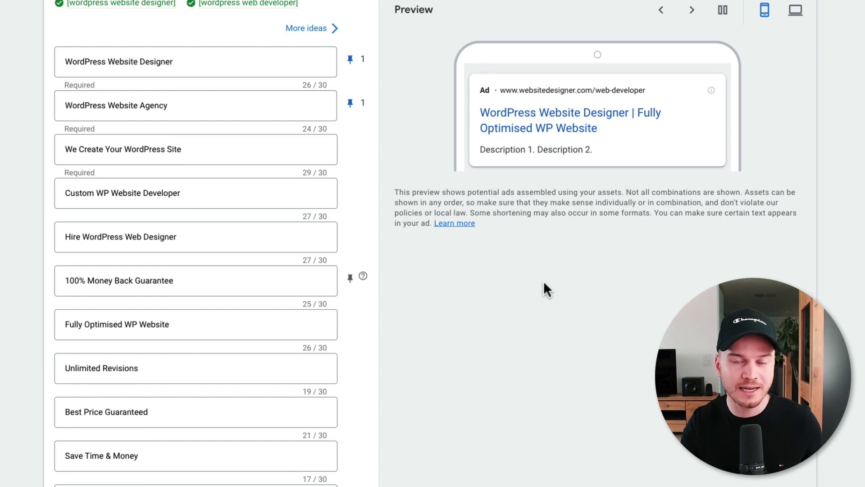
scroll(542, 280, "down", 1)
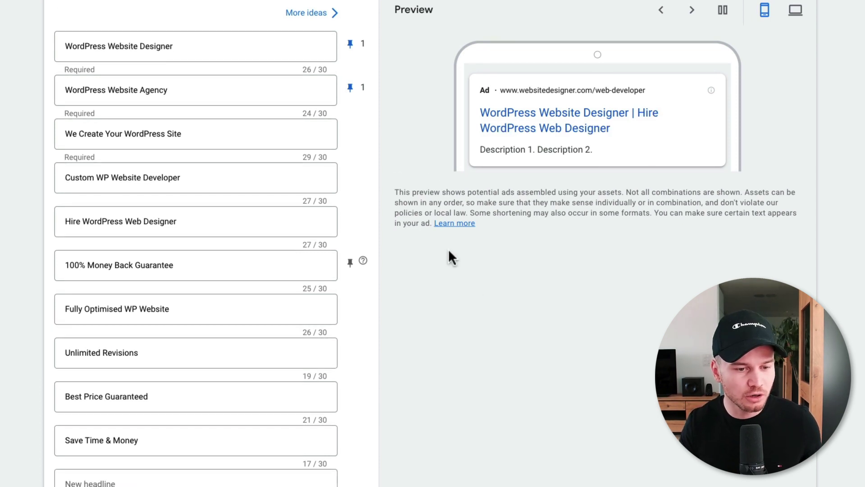
left_click(350, 263)
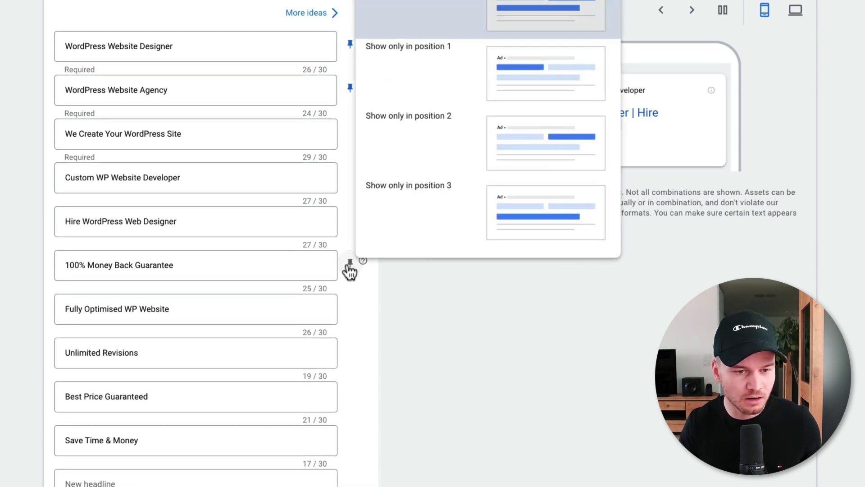
left_click(422, 212)
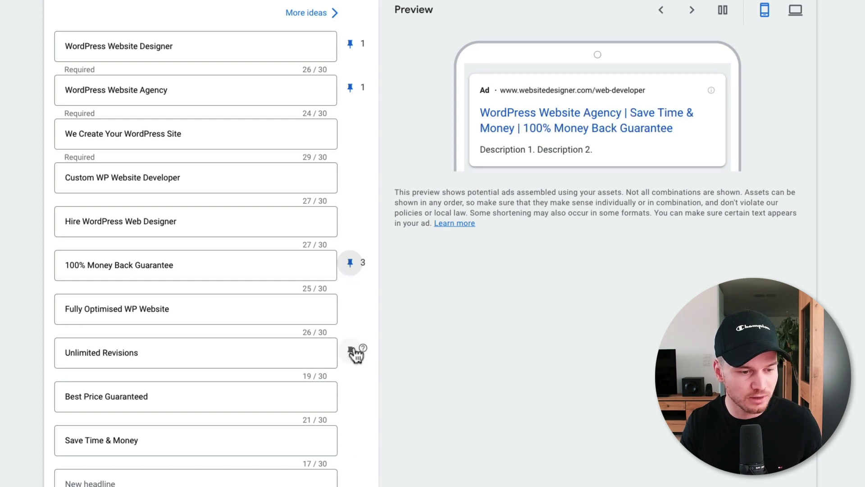
scroll(351, 383, "down", 1)
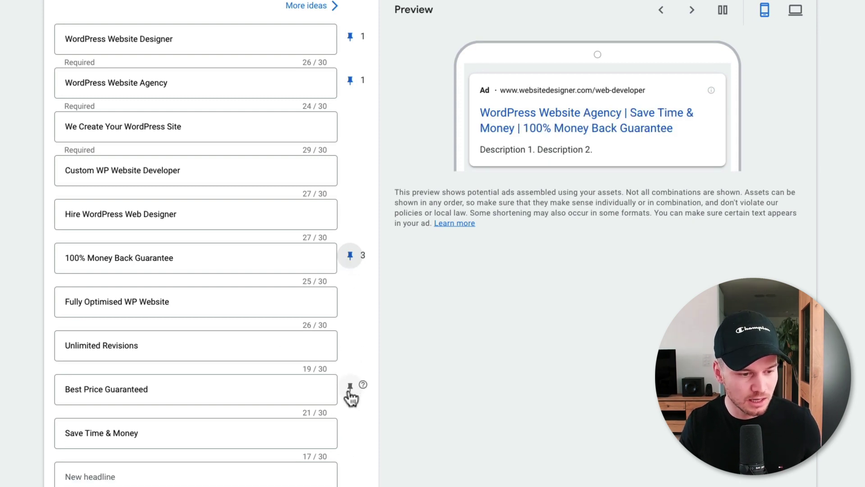
scroll(351, 398, "down", 1)
left_click(351, 394)
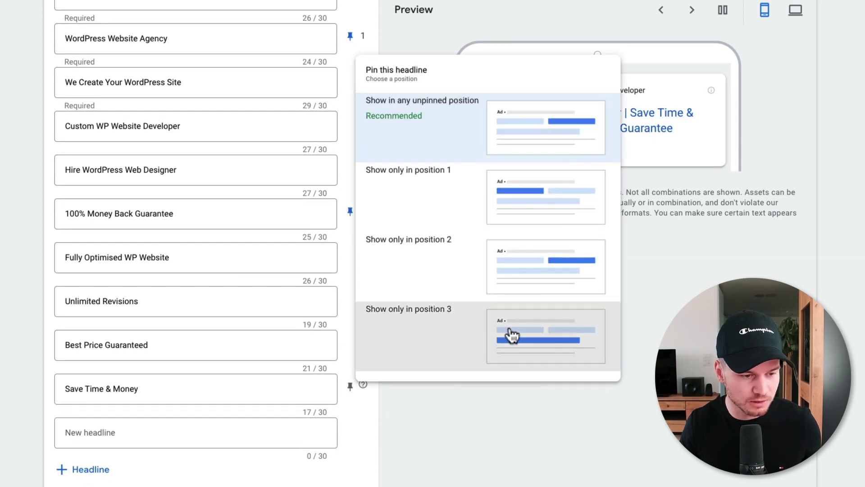
left_click(512, 336)
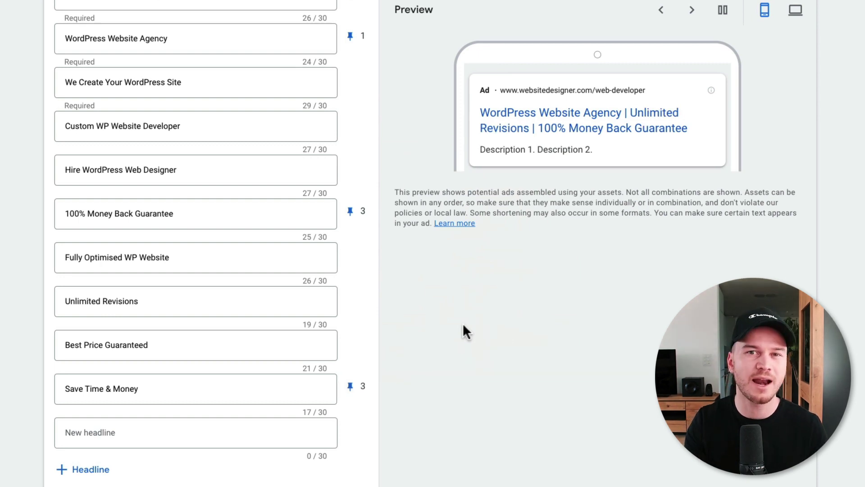
Add two ad descriptions, one beginning "We're a US based Web Design Agency" and one beginning "Unlimited Revisions Till Satisfaction".
scroll(197, 243, "up", 2)
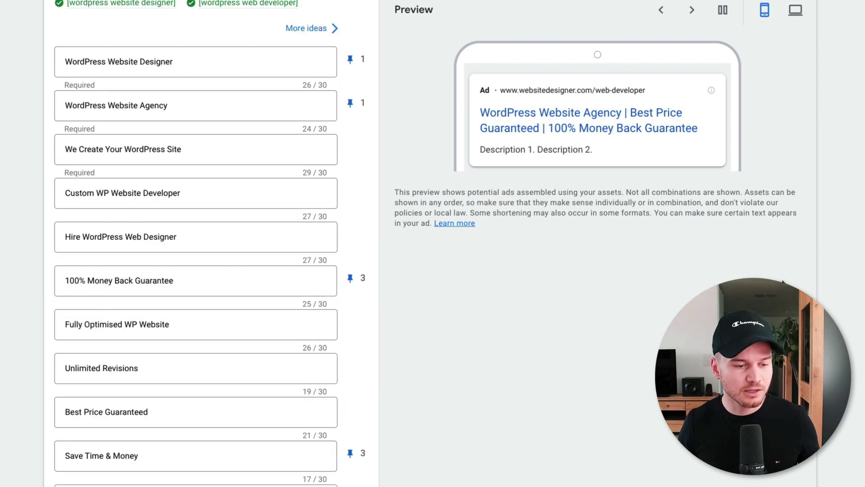
scroll(196, 244, "down", 6)
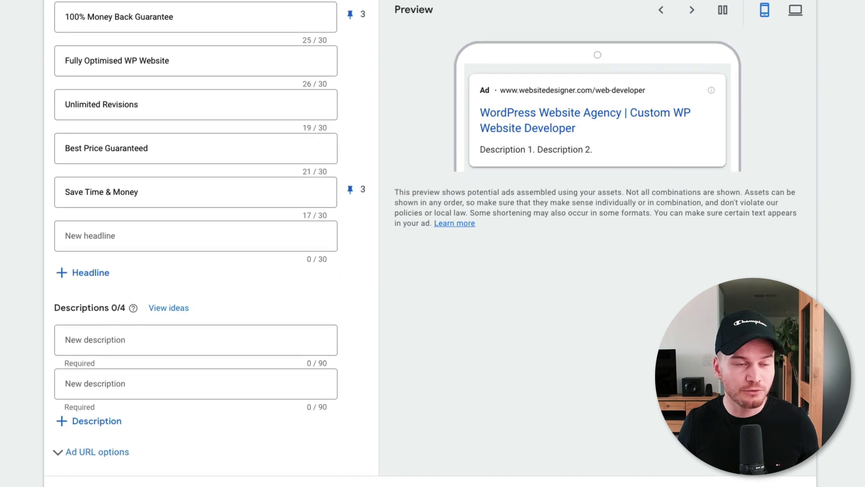
scroll(196, 244, "down", 2)
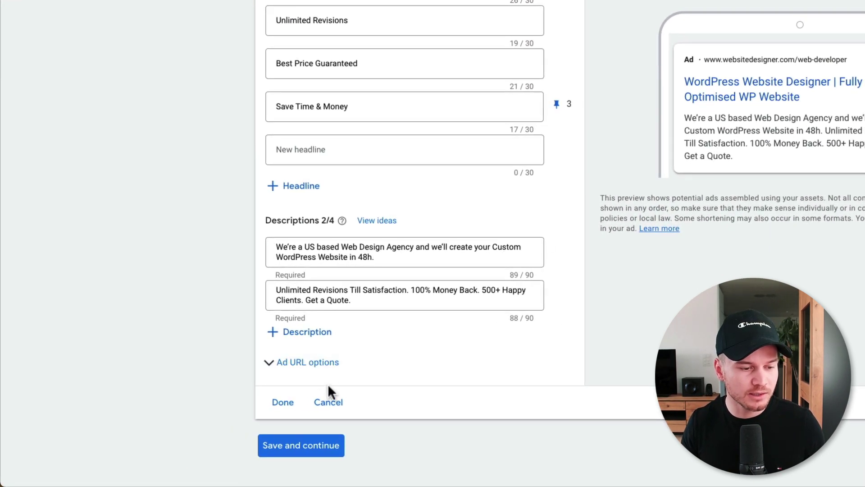
Finish and save the ad, complete the campaign setup, and open the new campaign's overview.
left_click(199, 428)
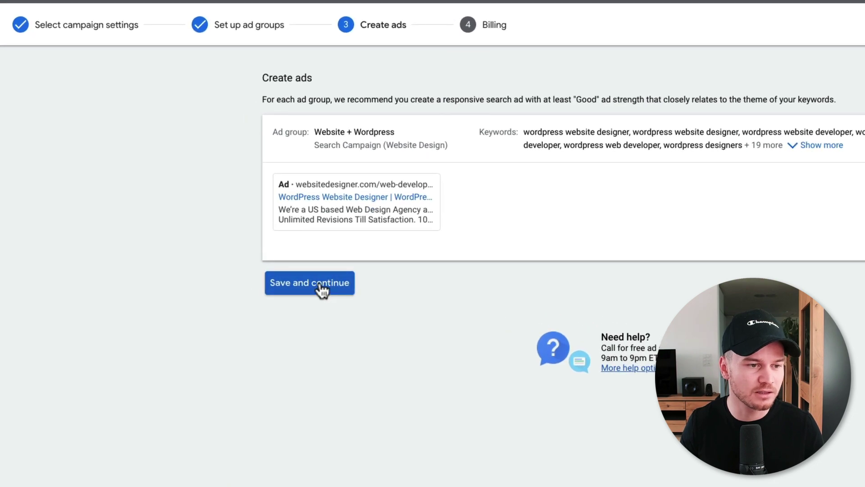
left_click(322, 290)
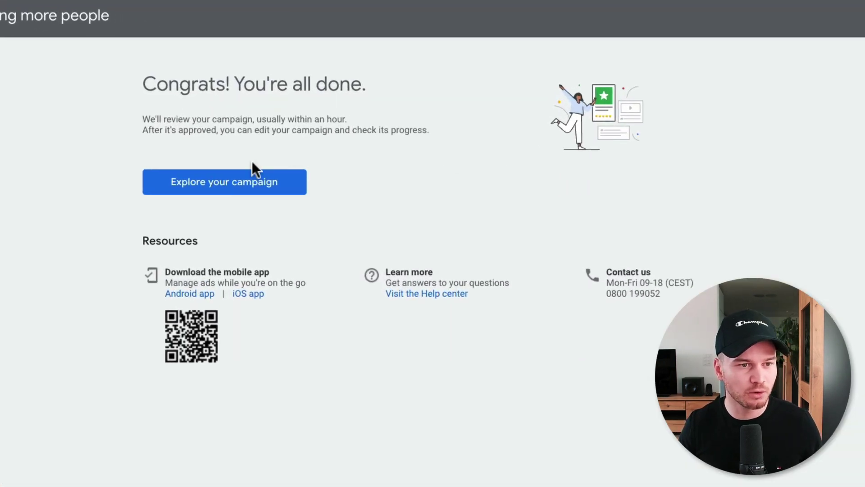
left_click(233, 196)
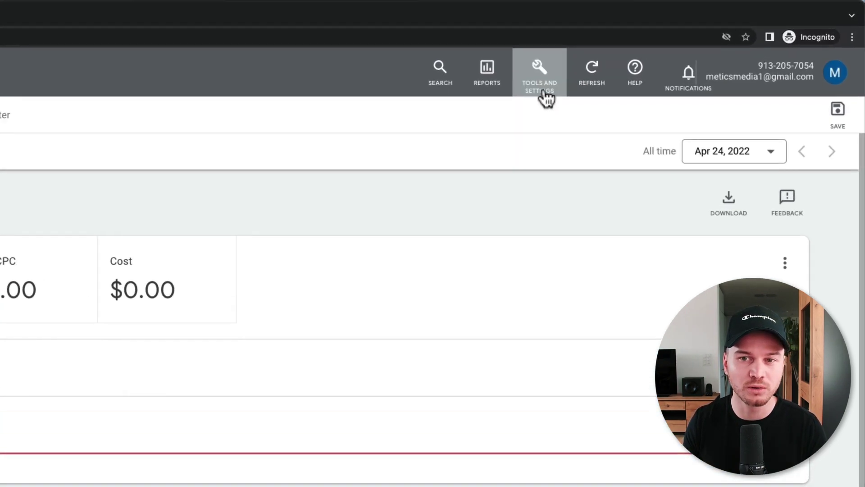
Look over the account's planning, shared library, bulk action, measurement, setup and billing tools.
left_click(545, 90)
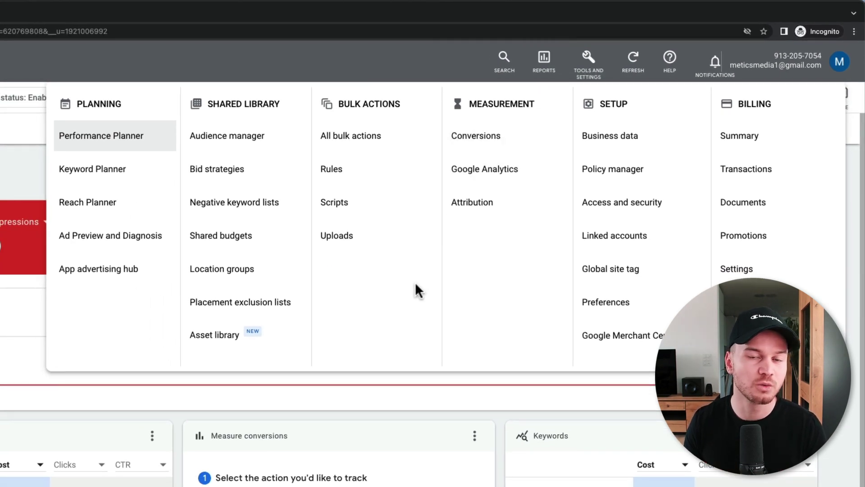
left_click(405, 412)
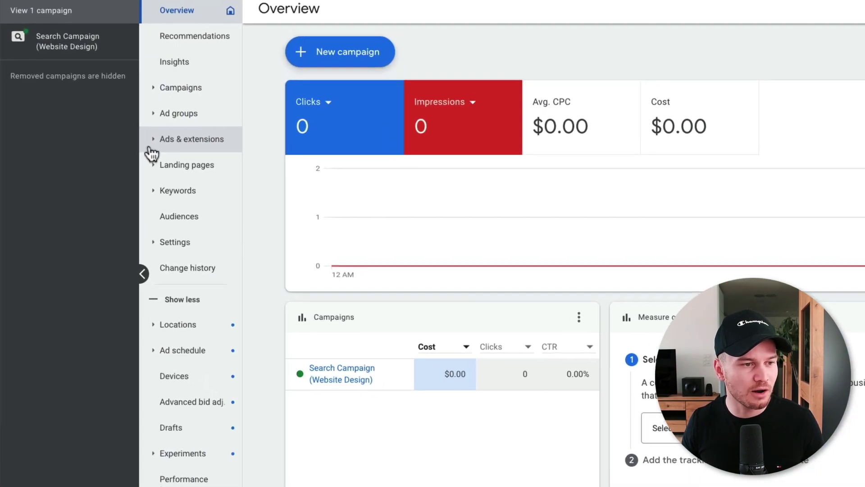
Start creating a new sitelink extension among the account's ad extensions.
left_click(151, 149)
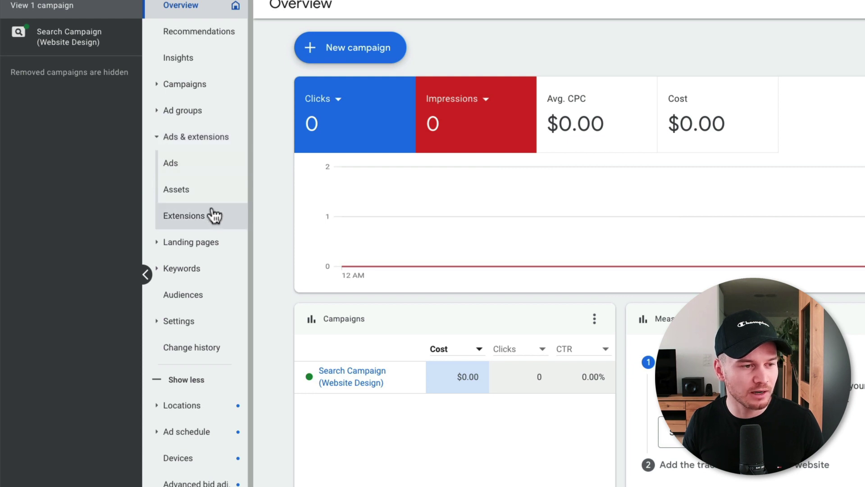
left_click(200, 222)
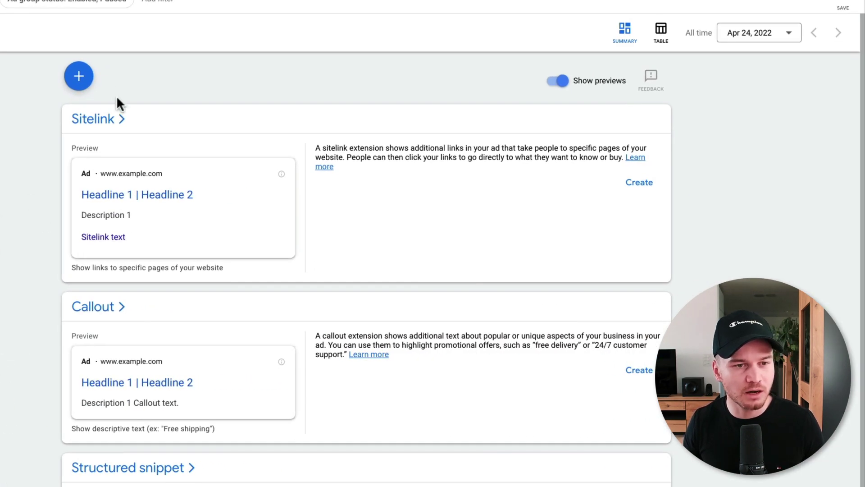
left_click(83, 81)
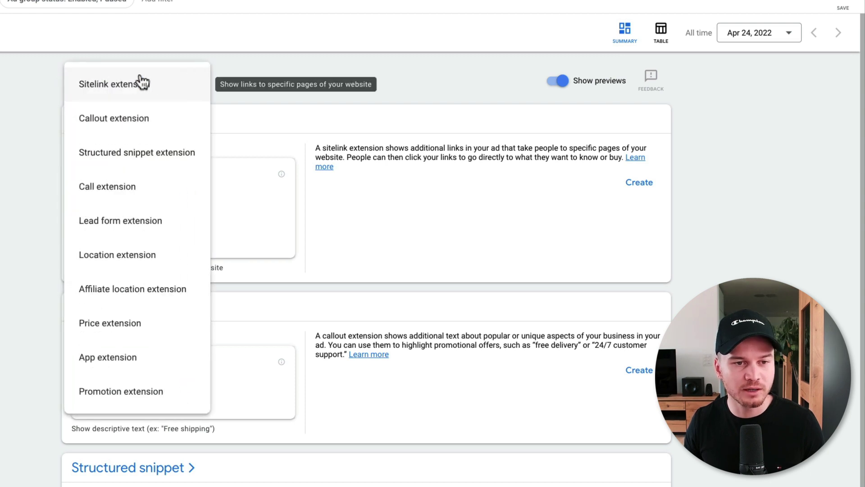
left_click(176, 88)
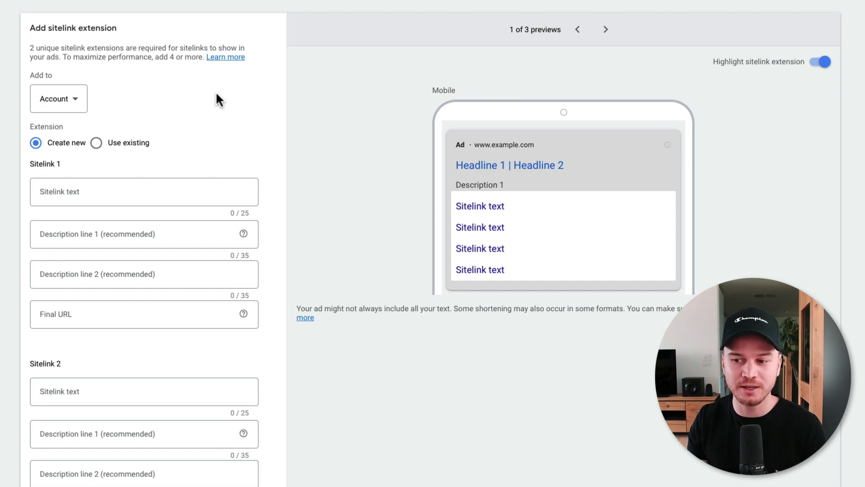
Add the sitelink extension at Campaign level, applying it to "Search Campaign (Website Design)".
left_click(82, 102)
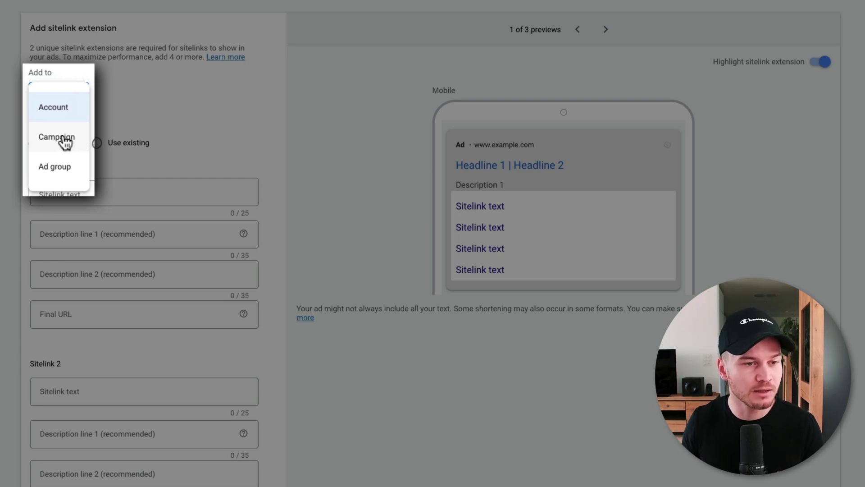
left_click(63, 138)
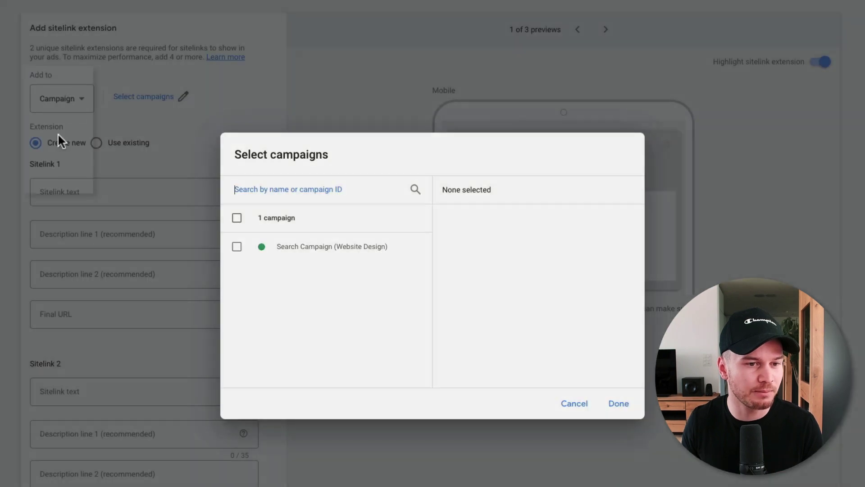
left_click(324, 250)
left_click(619, 404)
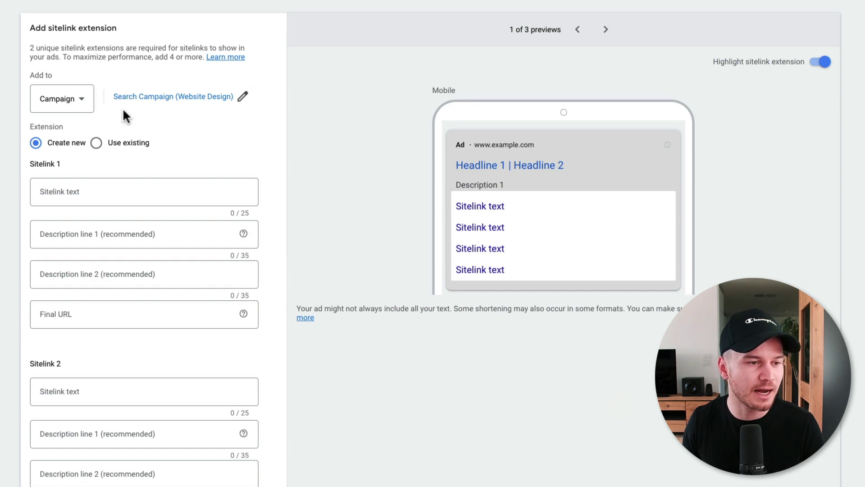
Name the first sitelink "Contact Us" and set its first description line to "Get a quote for your website today.".
left_click(93, 191)
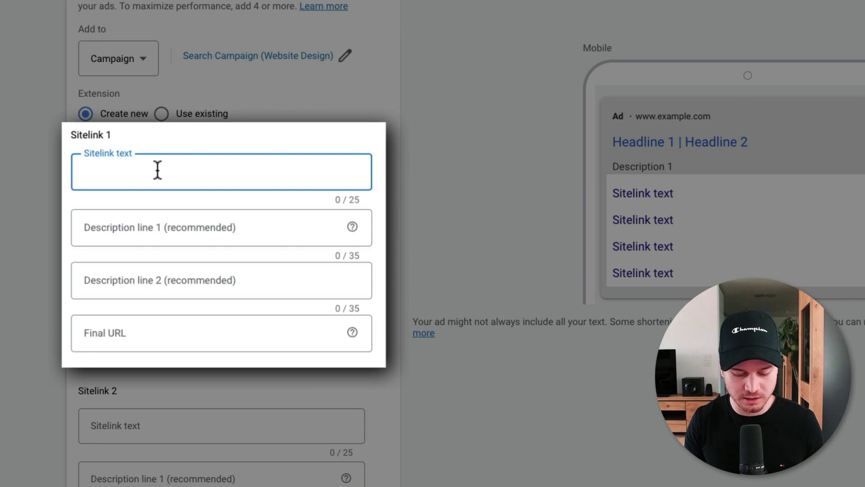
type("Contact Us")
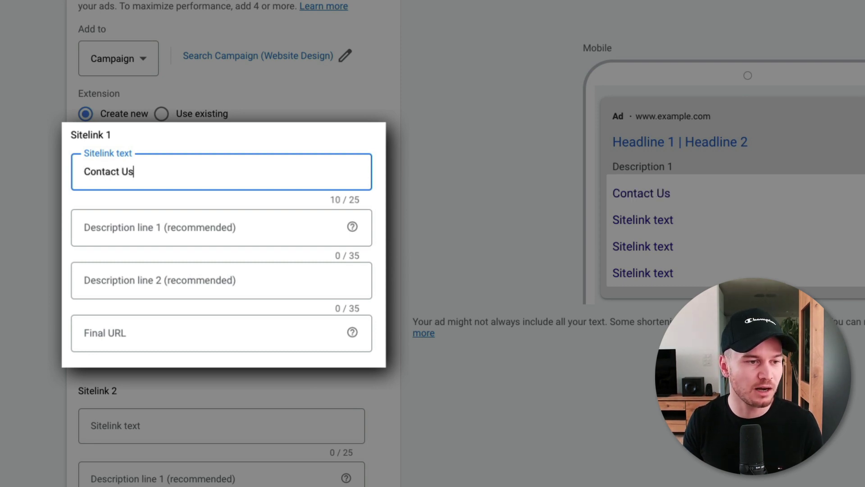
left_click(139, 227)
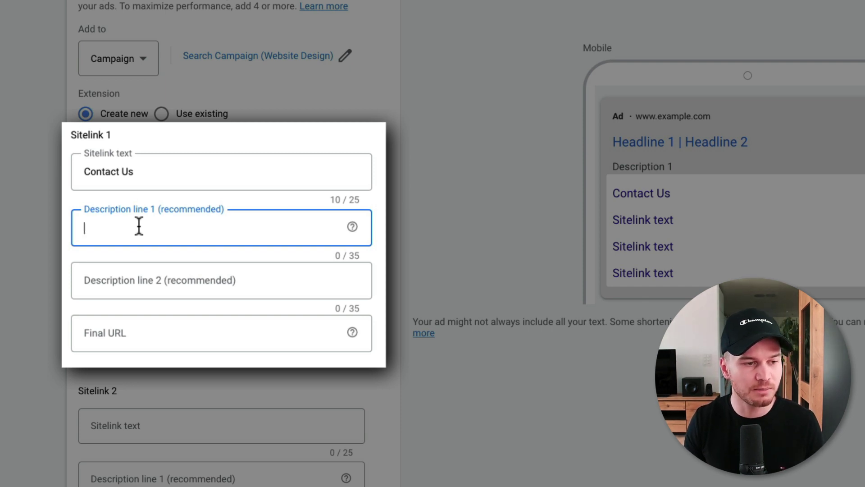
type("We")
key("BackSpace")
key("BackSpace")
type("Get")
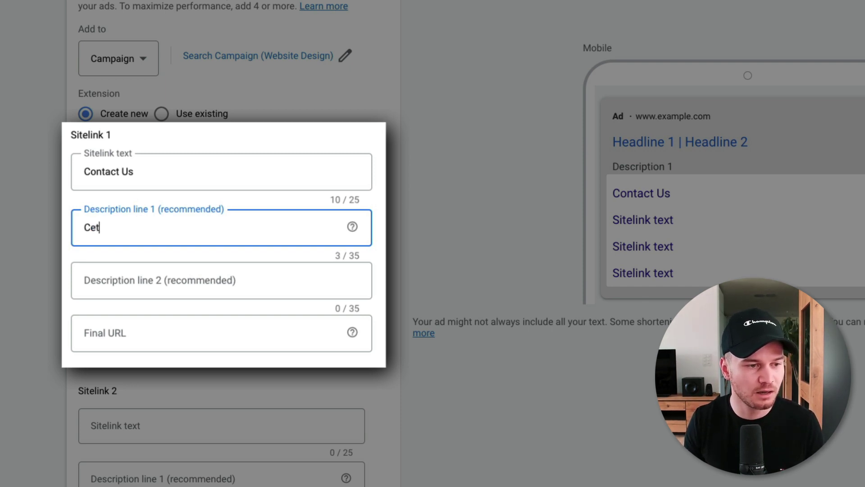
key("BackSpace")
type("et a q")
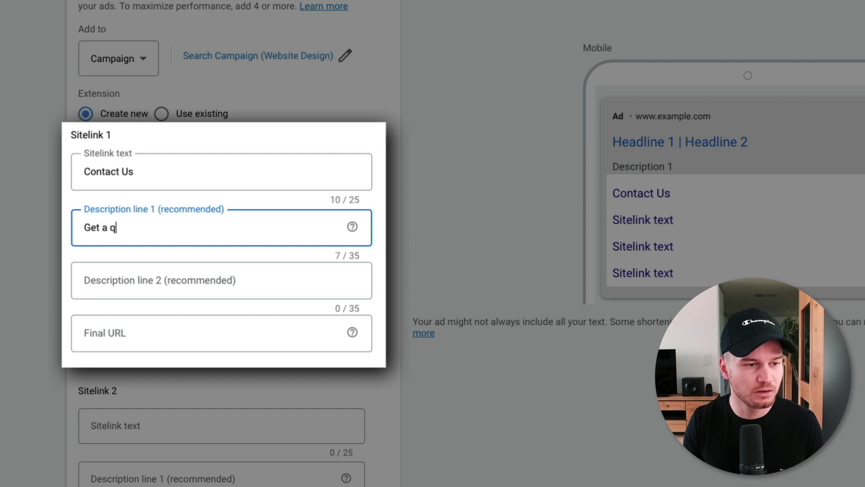
type("uote for your website today.")
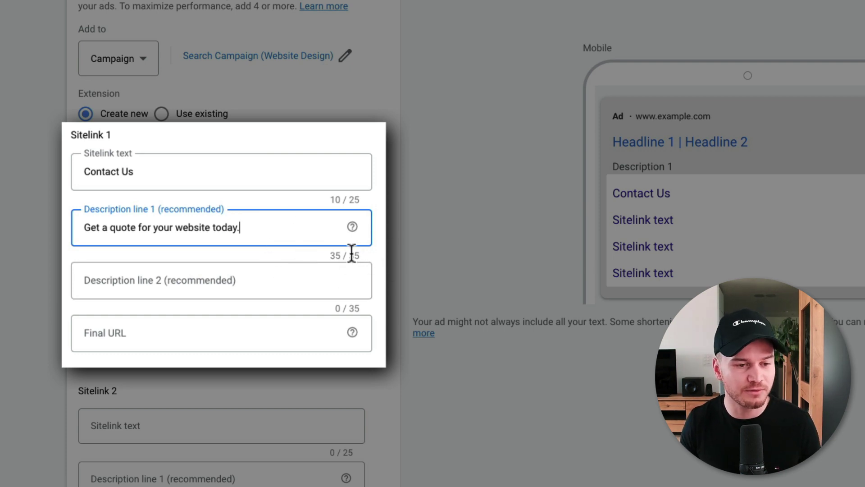
left_click(232, 280)
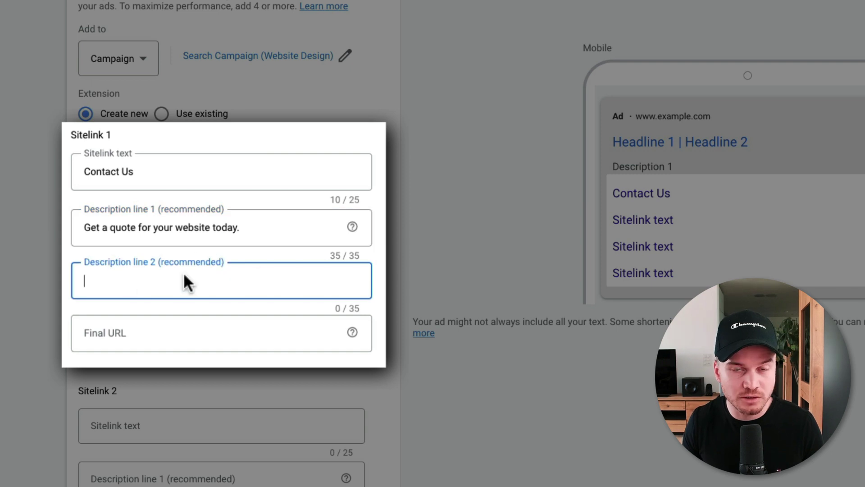
left_click(141, 330)
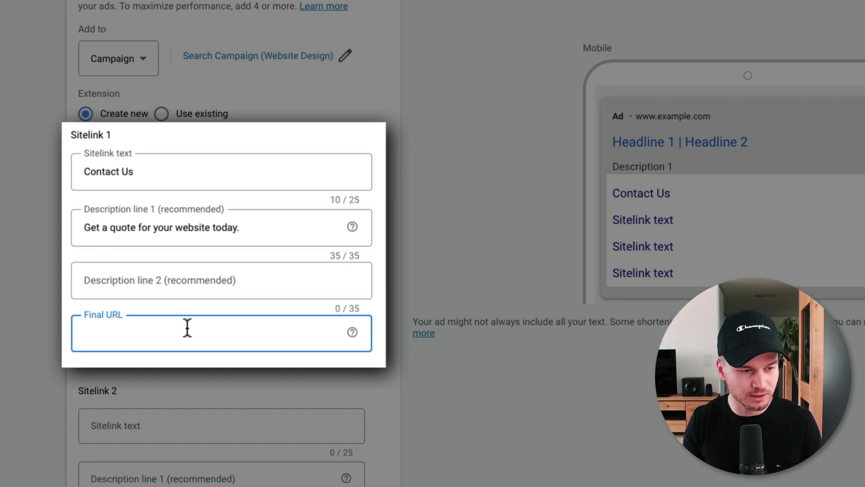
type("https://")
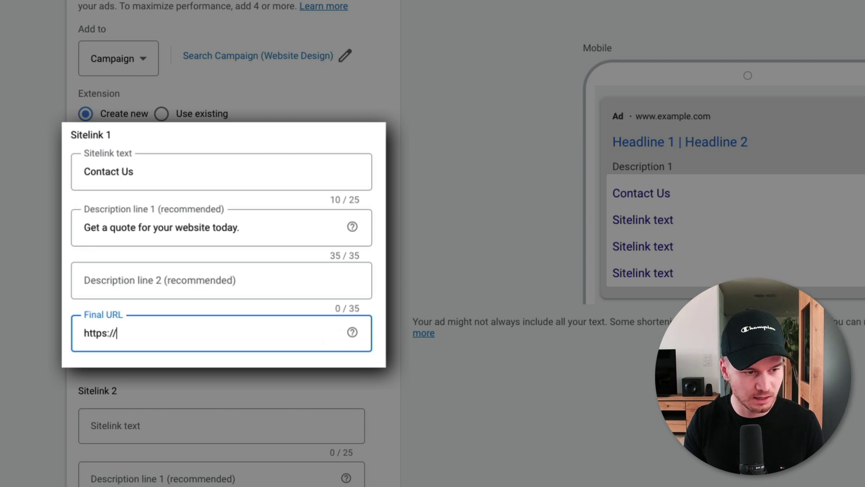
type("websitedesigne")
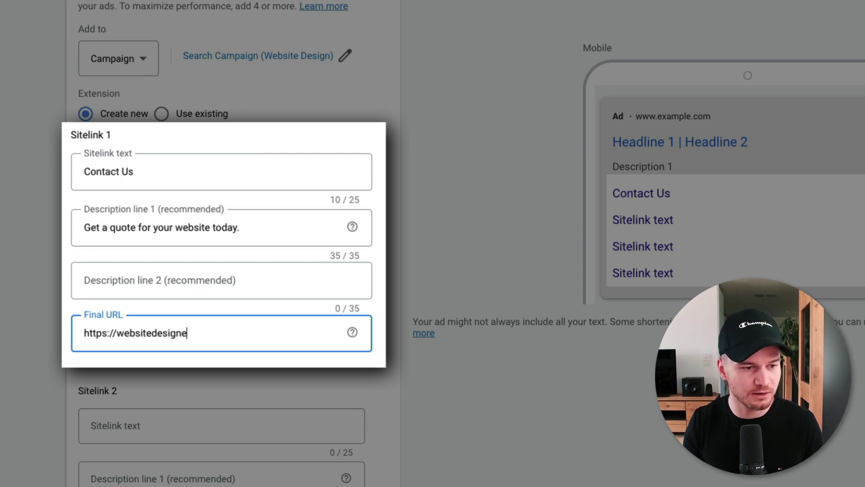
type("r.com/")
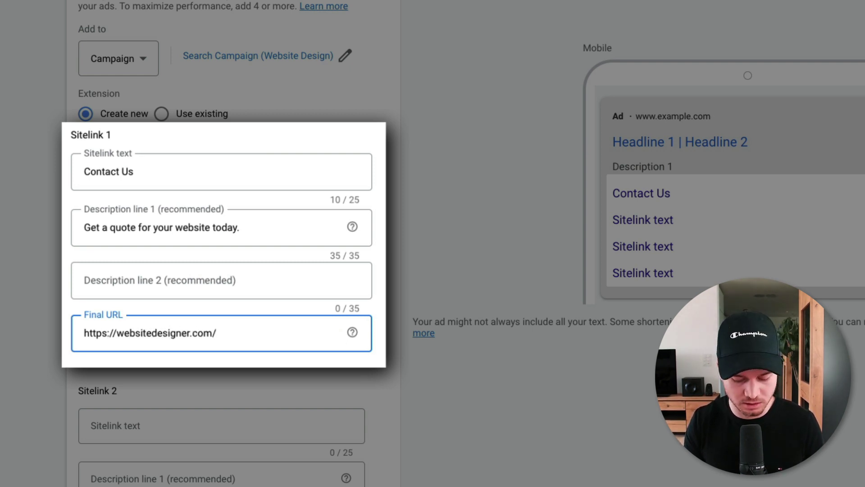
type("conact")
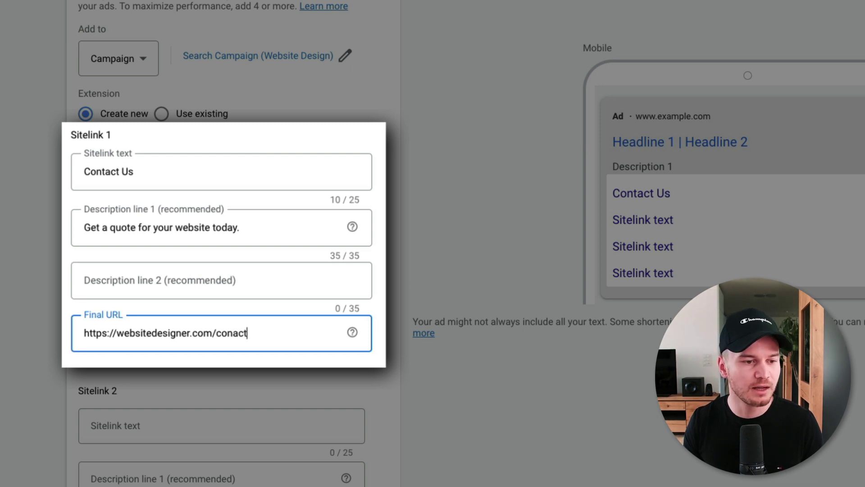
key("BackSpace")
key("BackSpace")
key("BackSpace")
key("BackSpace")
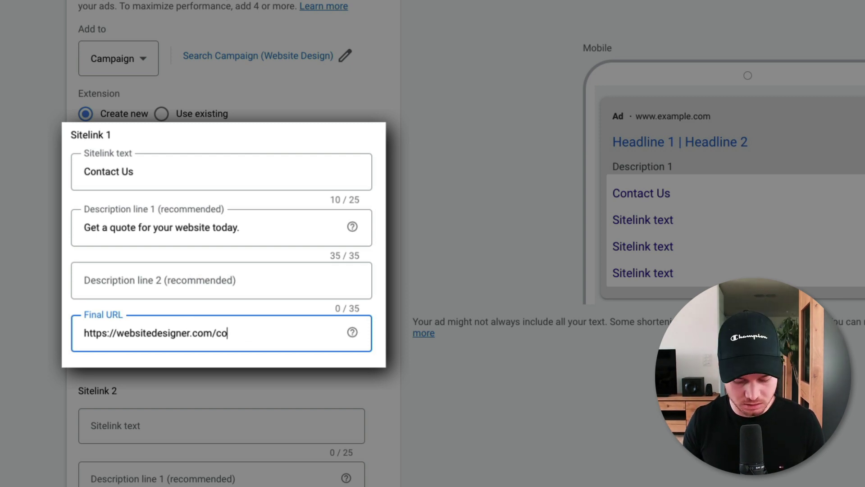
type("ntact")
left_click(558, 383)
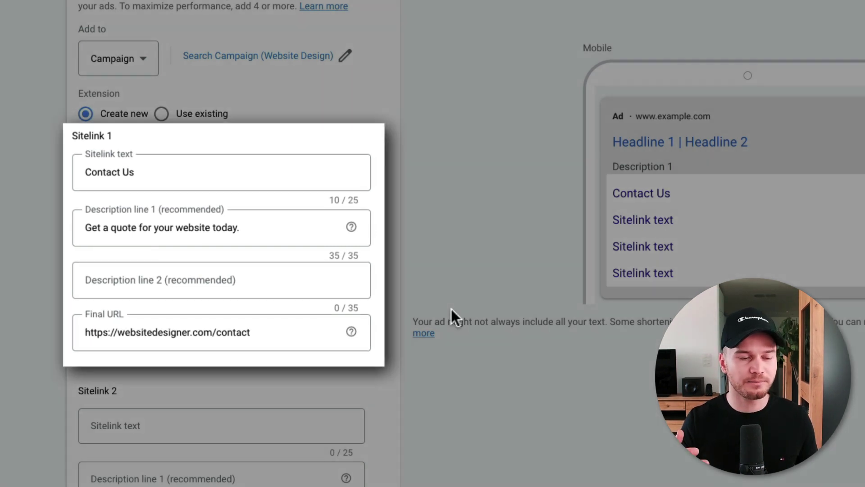
scroll(451, 307, "down", 1)
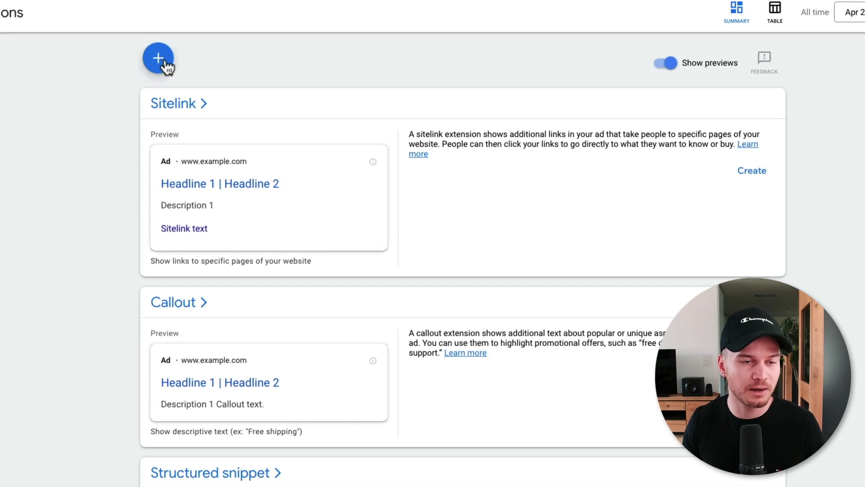
left_click(159, 58)
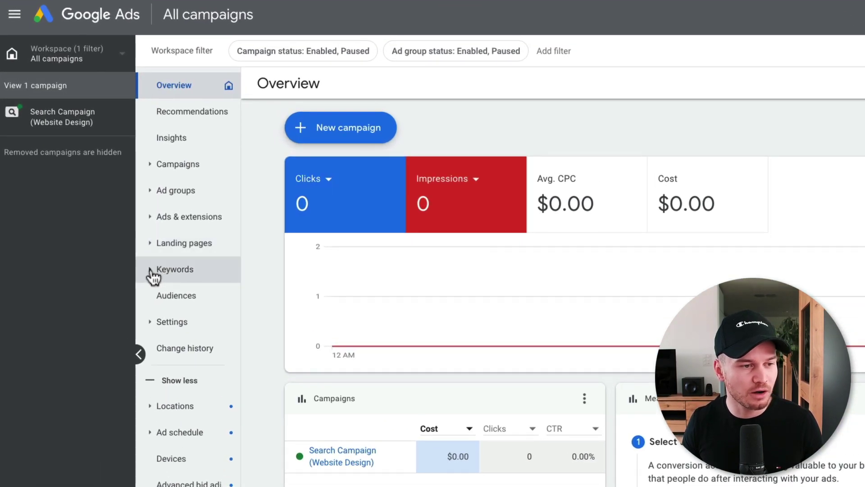
Start adding negative keywords for the account and enter "free" in the new list.
left_click(153, 272)
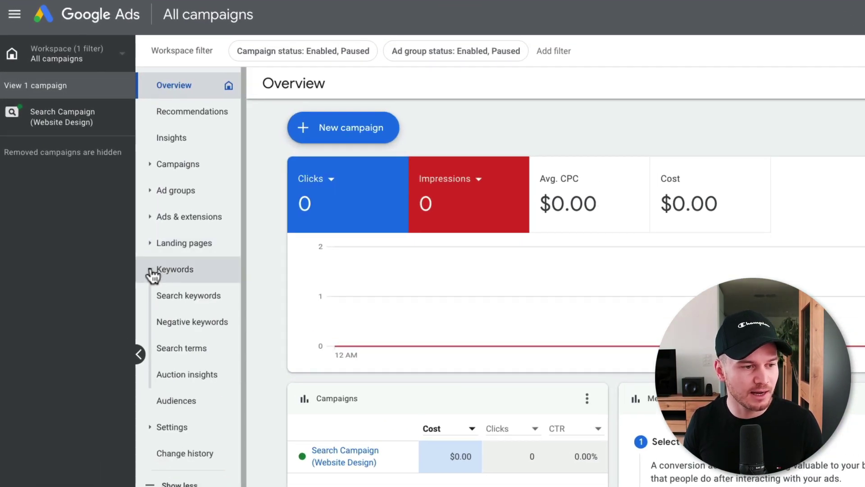
left_click(198, 333)
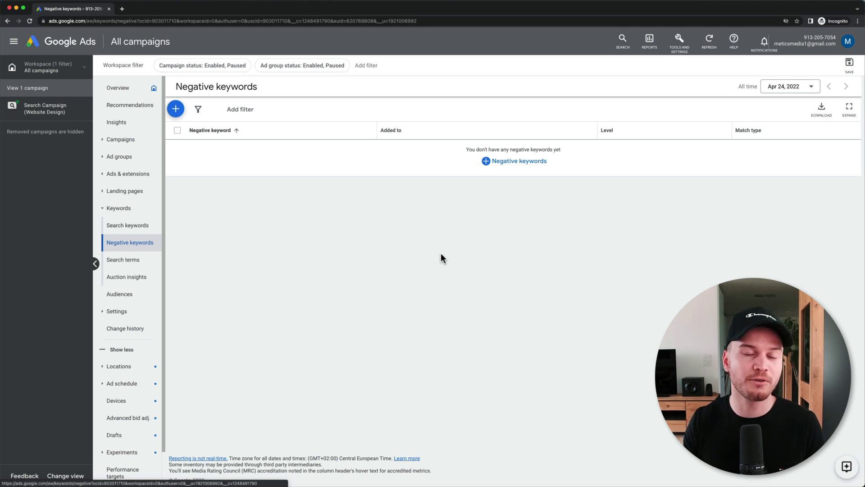
left_click(505, 164)
left_click(228, 242)
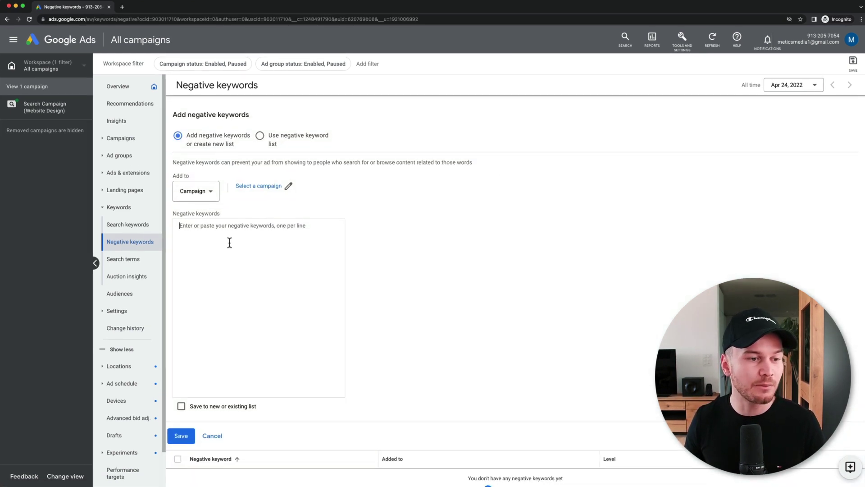
type("free")
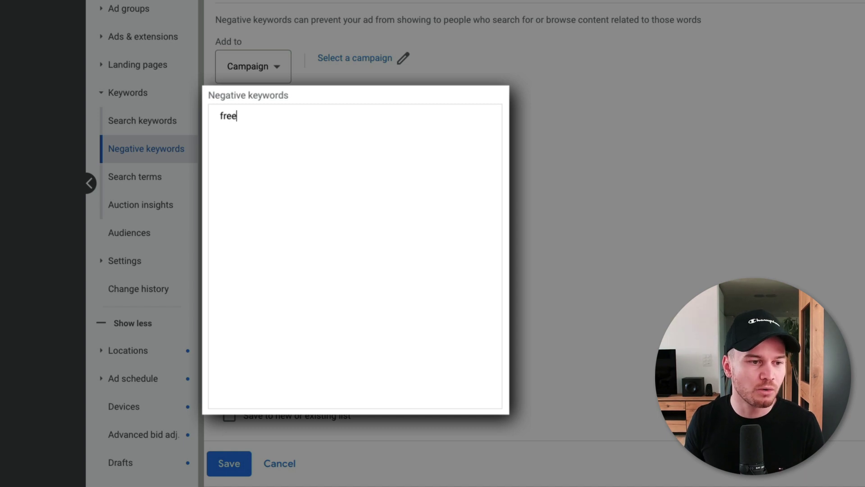
key("Return")
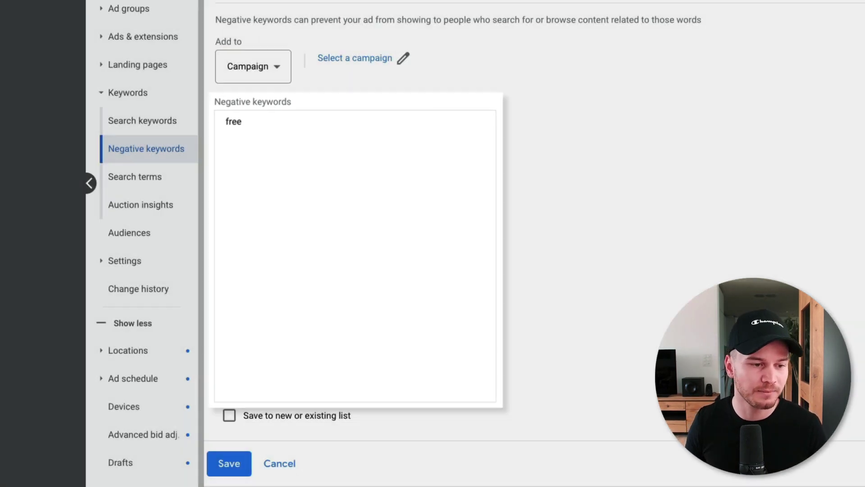
Apply the negative keyword at Campaign level to "Search Campaign (Website Design)" and save it.
scroll(519, 205, "down", 2)
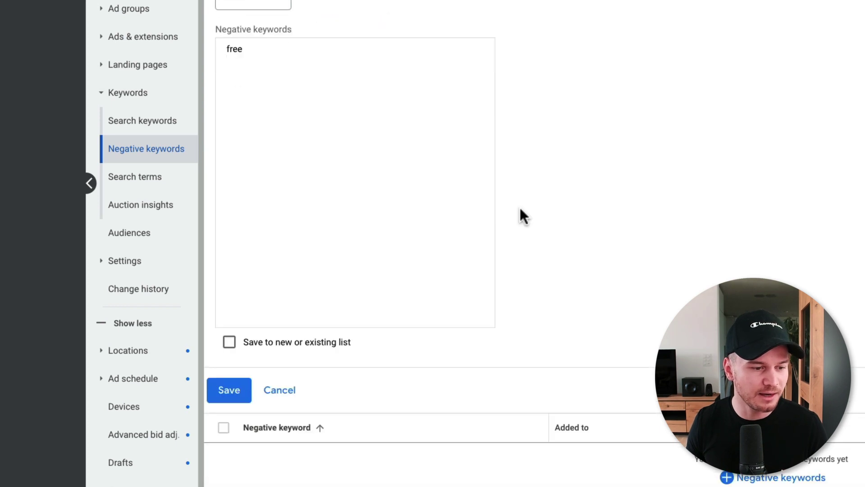
left_click(230, 390)
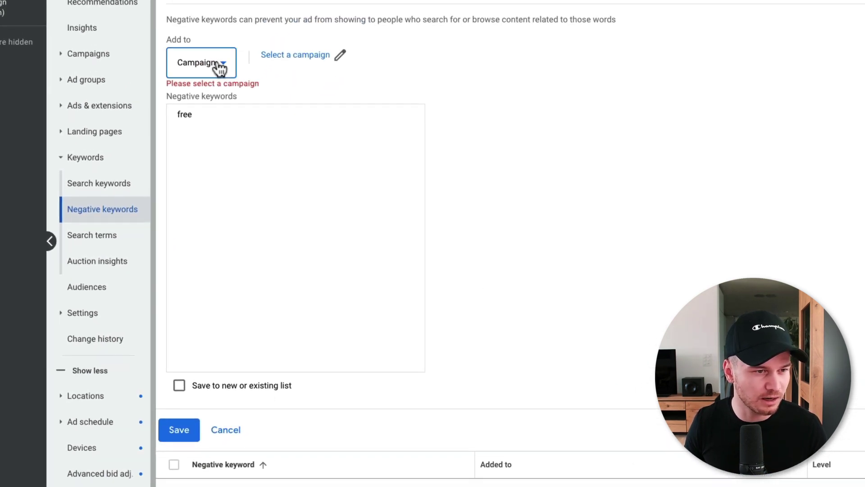
left_click(222, 66)
left_click(224, 83)
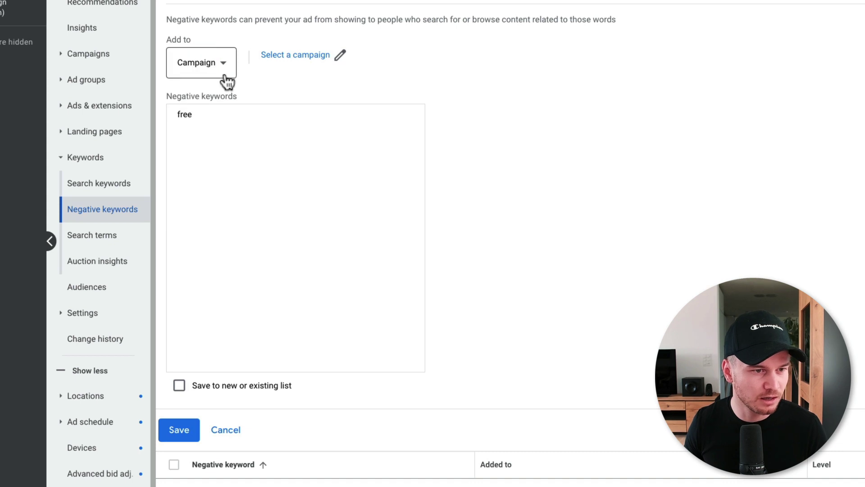
left_click(328, 64)
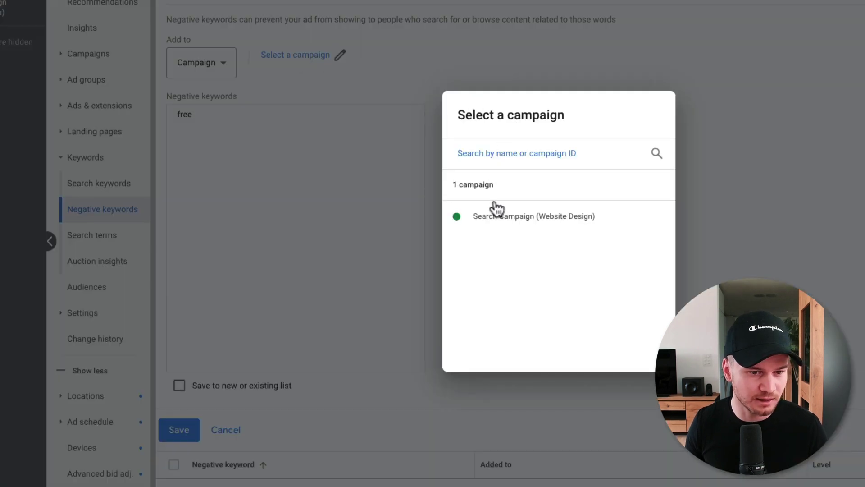
left_click(498, 220)
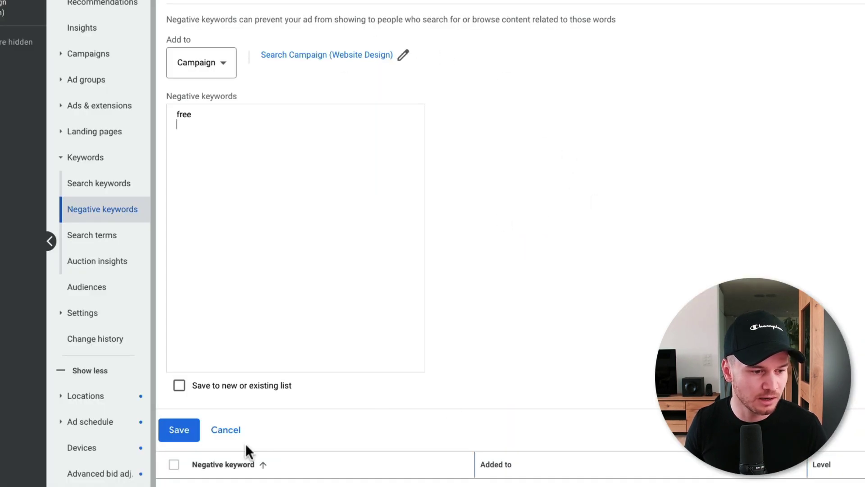
left_click(187, 439)
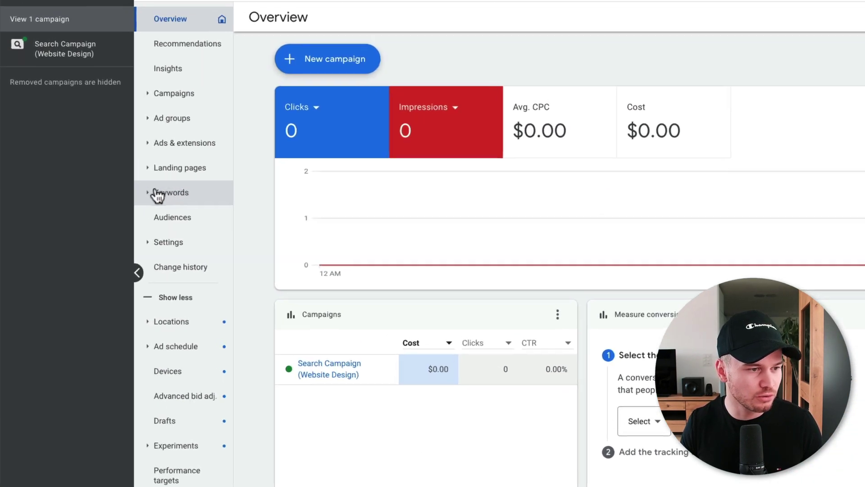
Open the search terms report for the account's keywords.
left_click(158, 194)
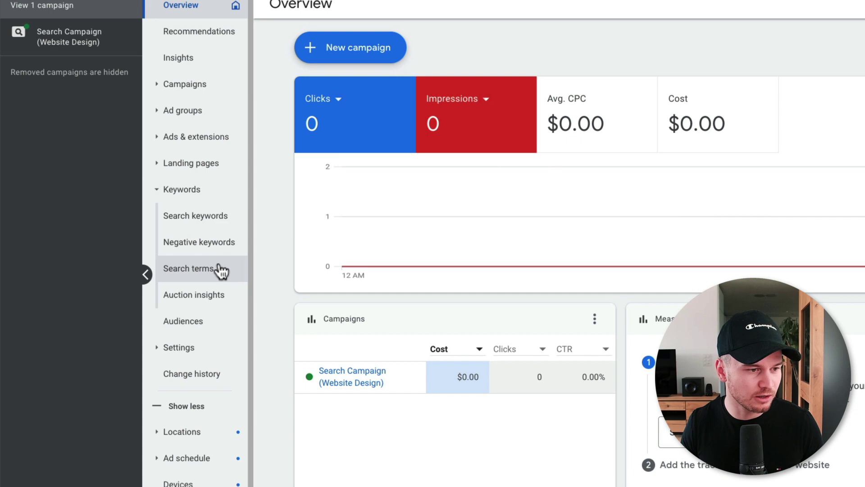
left_click(220, 271)
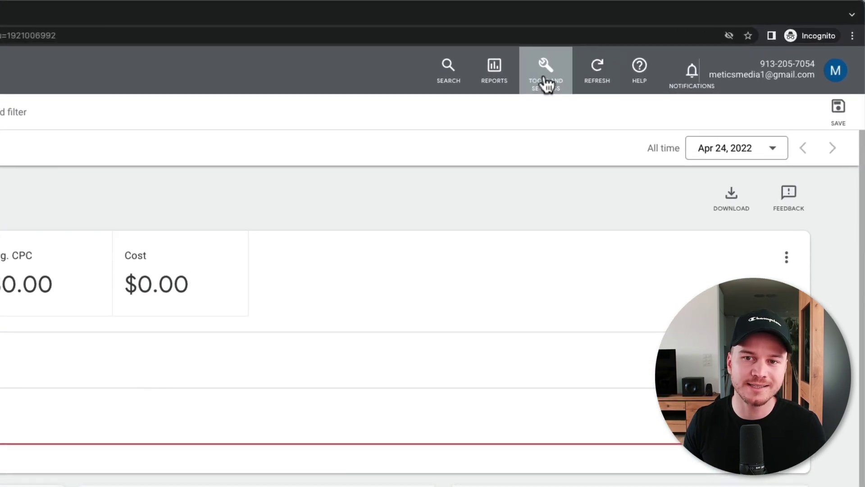
Open keyword discovery in the Keyword Planner, view the website-based option, and return to starting with keywords.
left_click(546, 83)
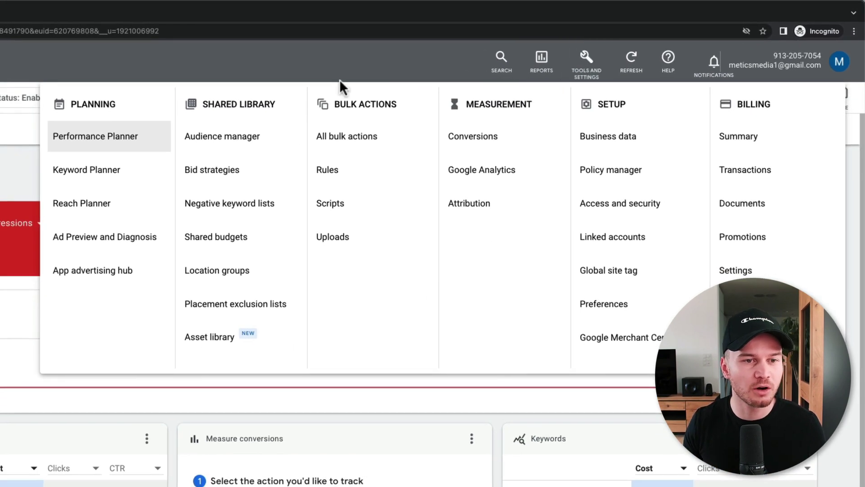
left_click(131, 181)
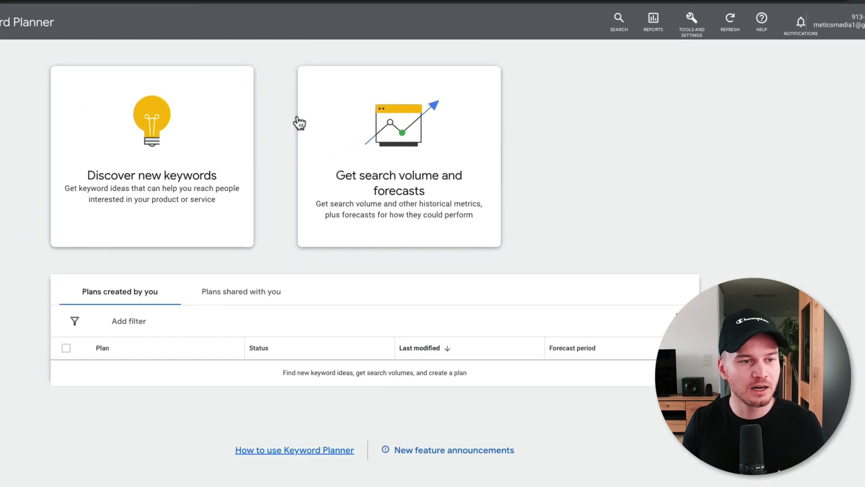
left_click(185, 149)
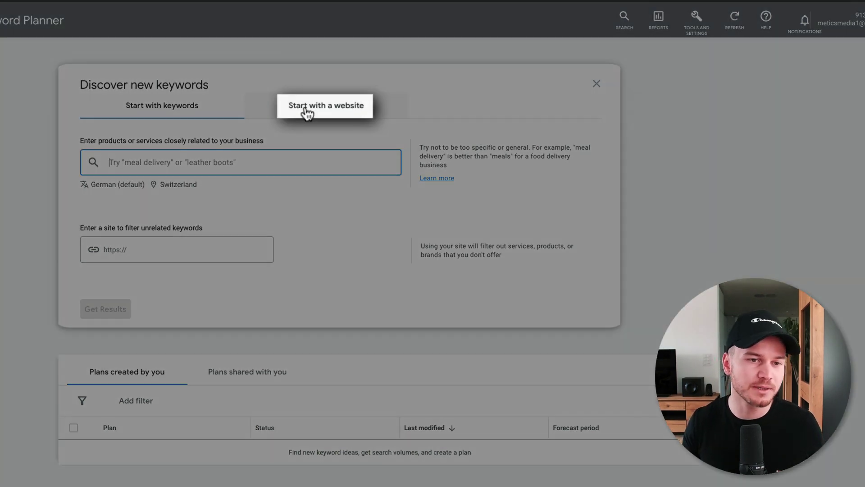
left_click(306, 113)
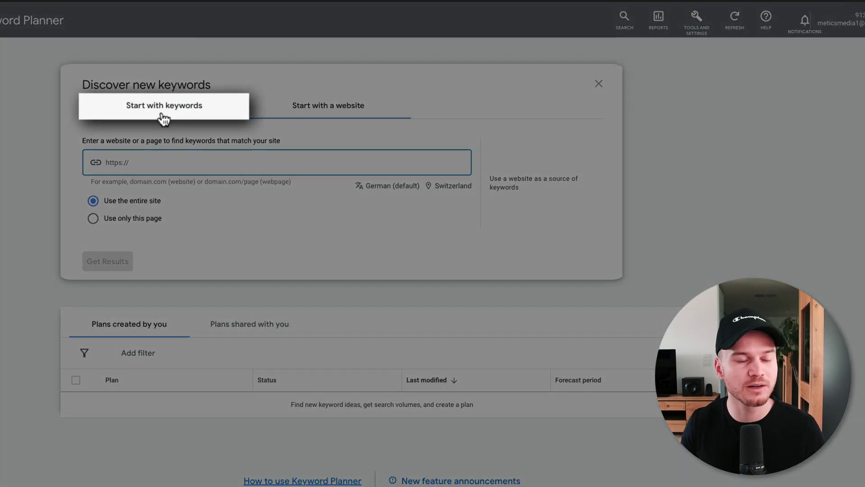
left_click(164, 118)
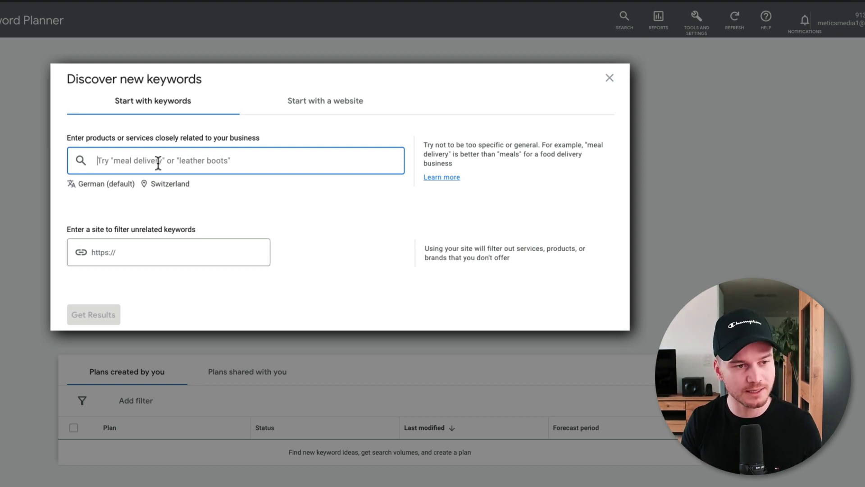
Enter "website design" as the product or service to find keyword ideas for.
type("we")
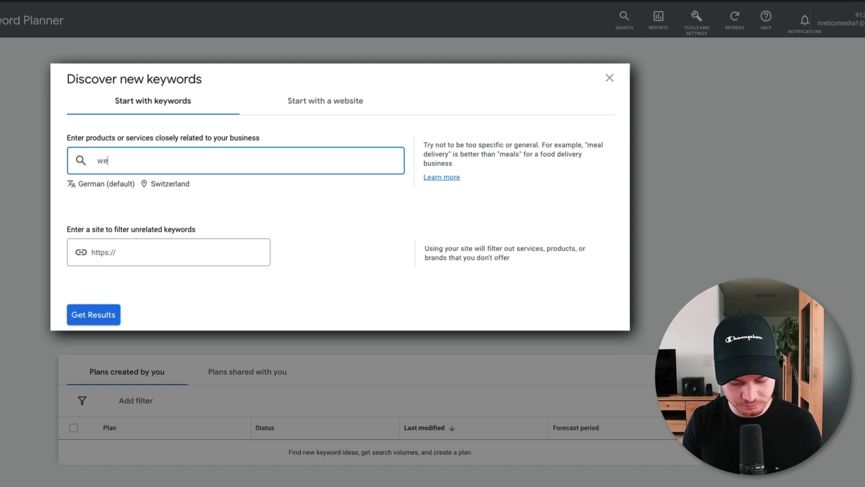
type("nbs")
type("site desi")
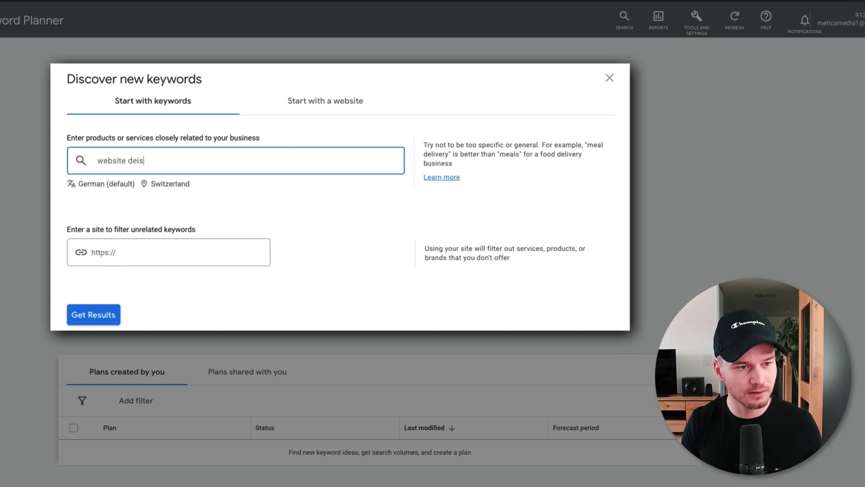
key("BackSpace")
key("BackSpace")
type("sign")
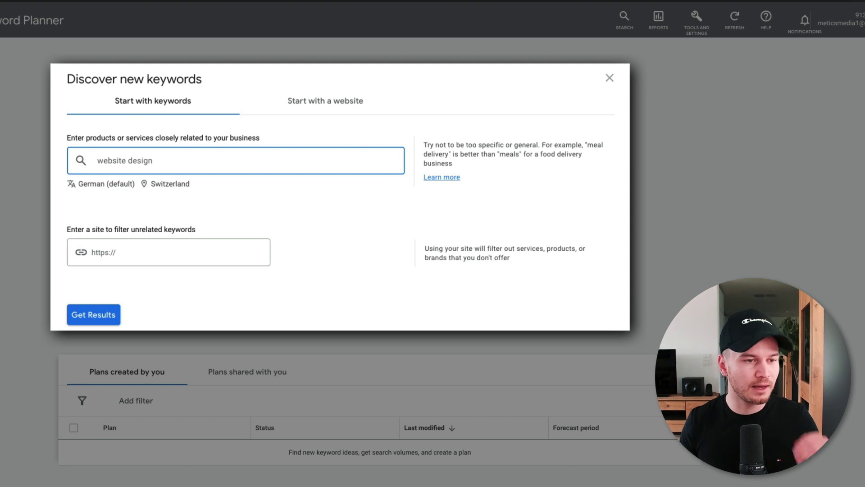
Change the keyword search language to English.
left_click(108, 186)
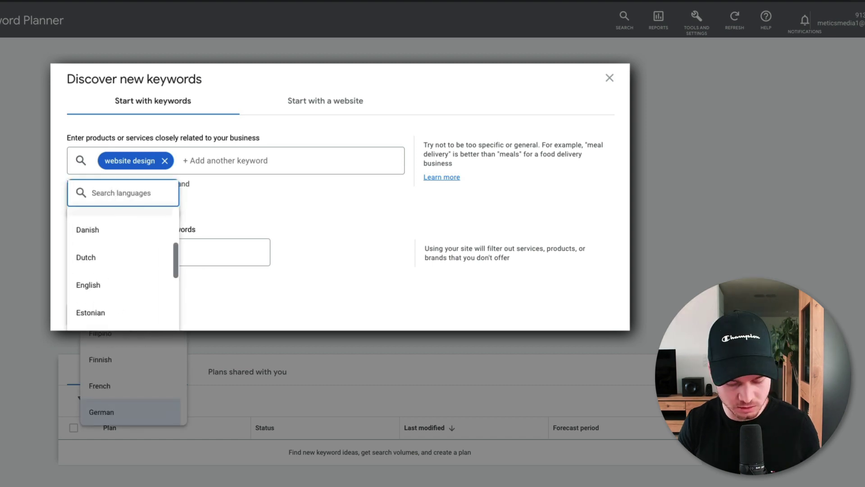
type("eng")
left_click(121, 258)
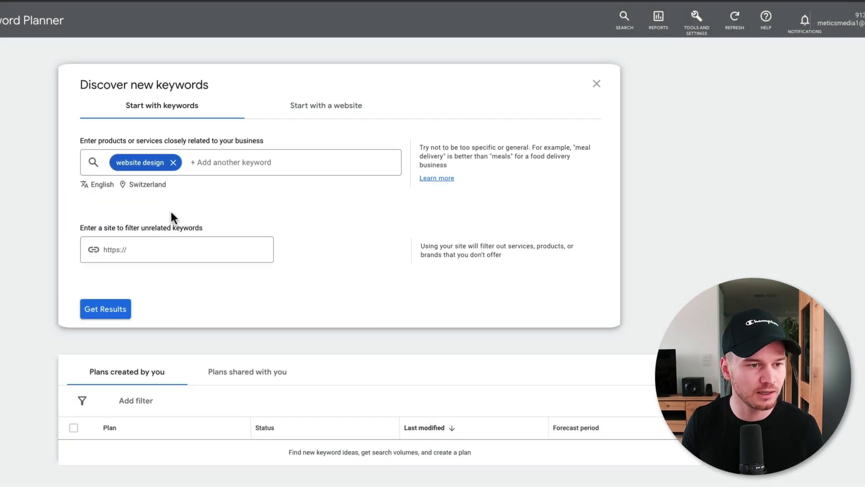
Replace Switzerland with the United States as the target location, save it, and get the keyword results.
left_click(153, 192)
left_click(312, 255)
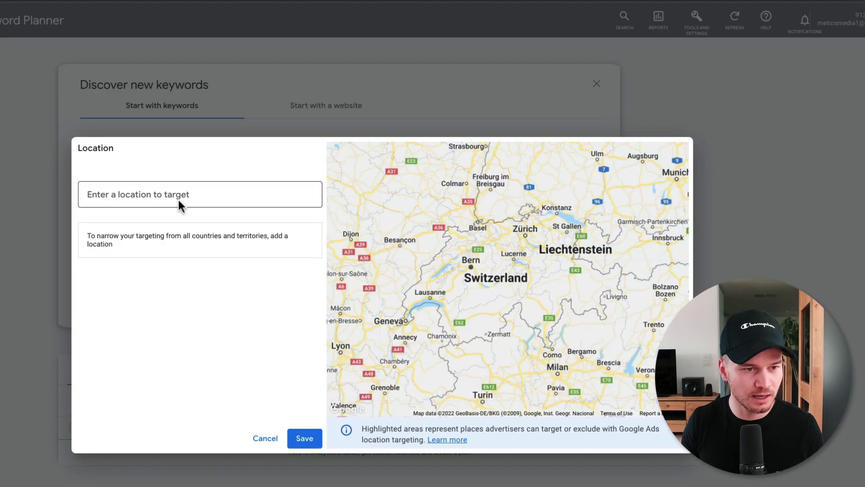
left_click(164, 190)
type("unit")
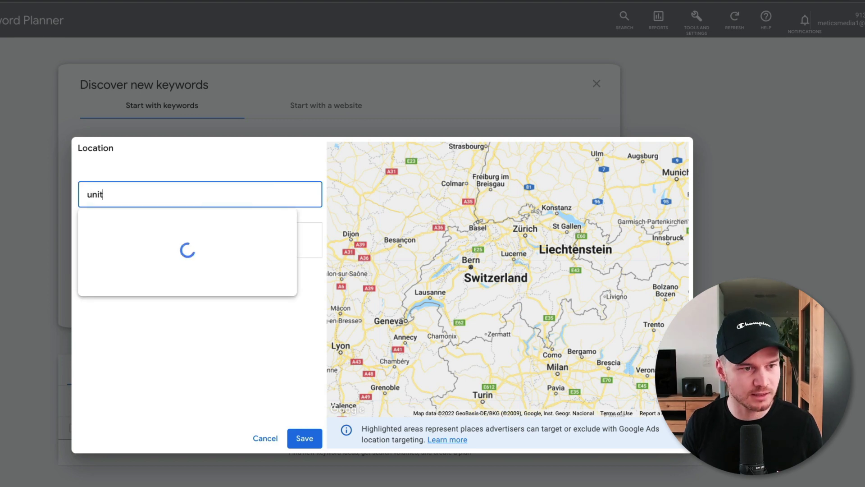
left_click(139, 232)
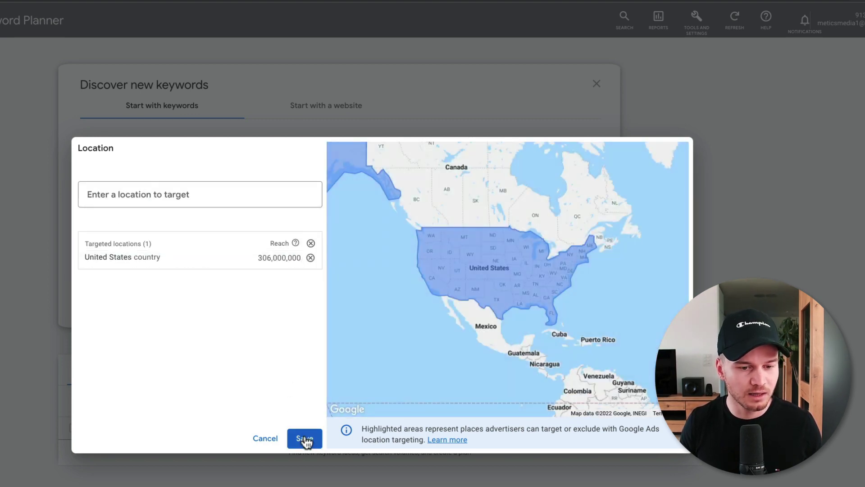
left_click(305, 439)
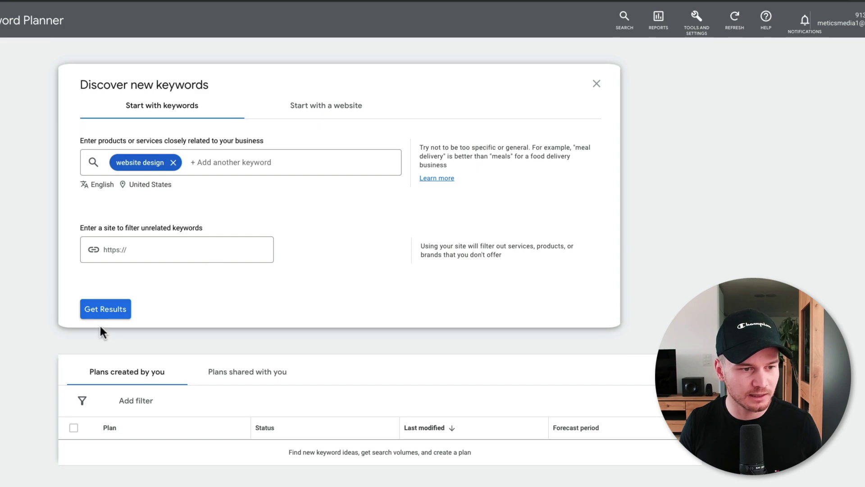
left_click(104, 311)
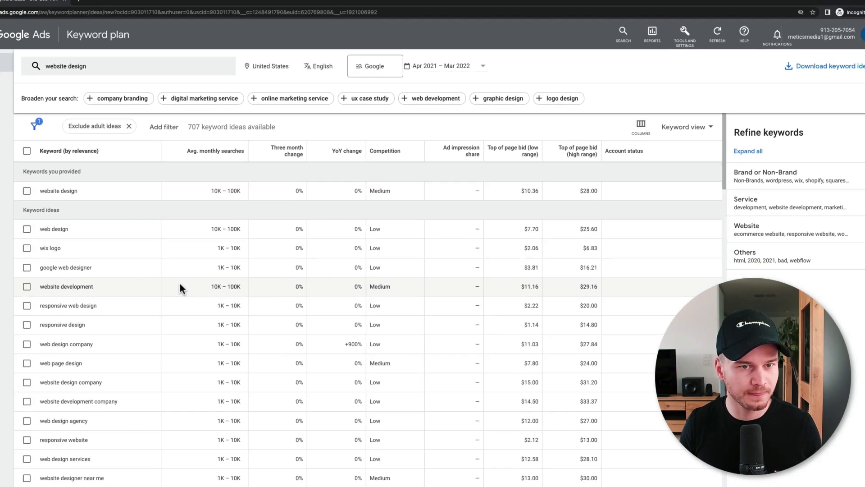
Refine the keyword ideas by excluding the platform brands wix, shopify, squarespace, magento, weebly, drupal and joomla.
left_click(267, 71)
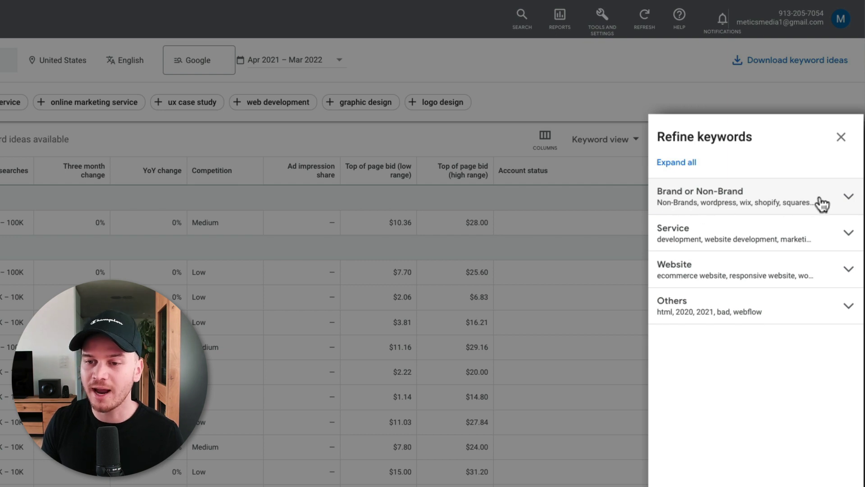
left_click(839, 202)
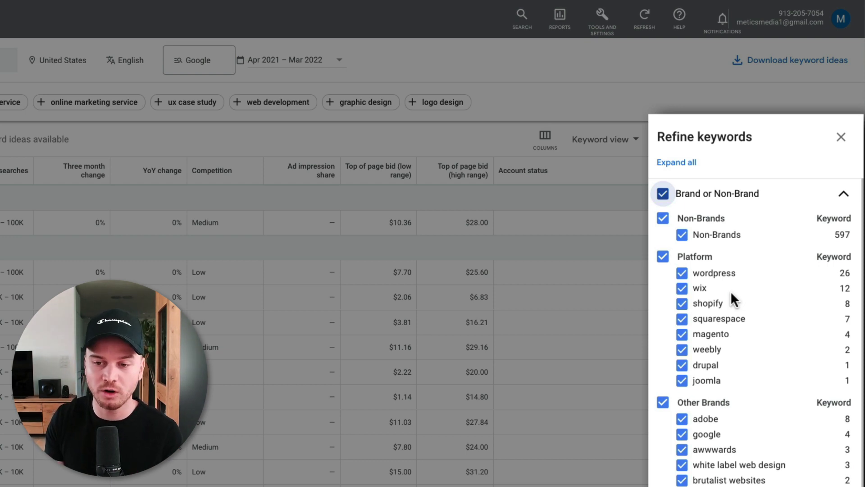
left_click(682, 288)
left_click(682, 306)
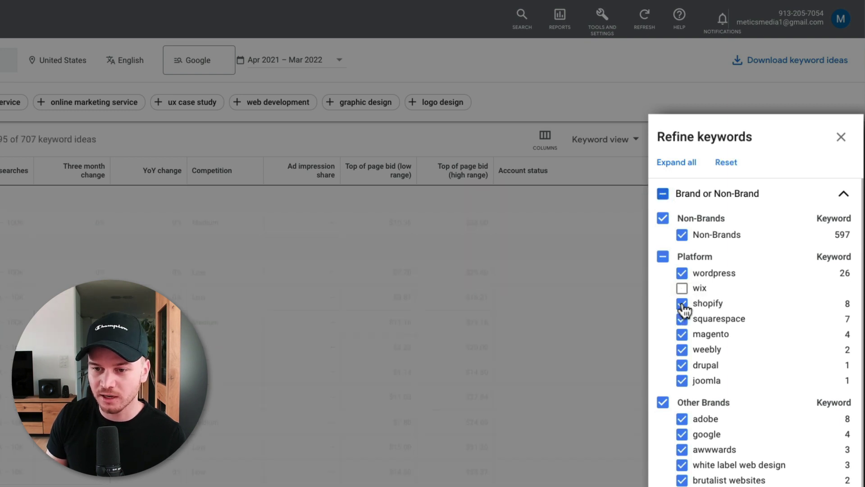
left_click(683, 321)
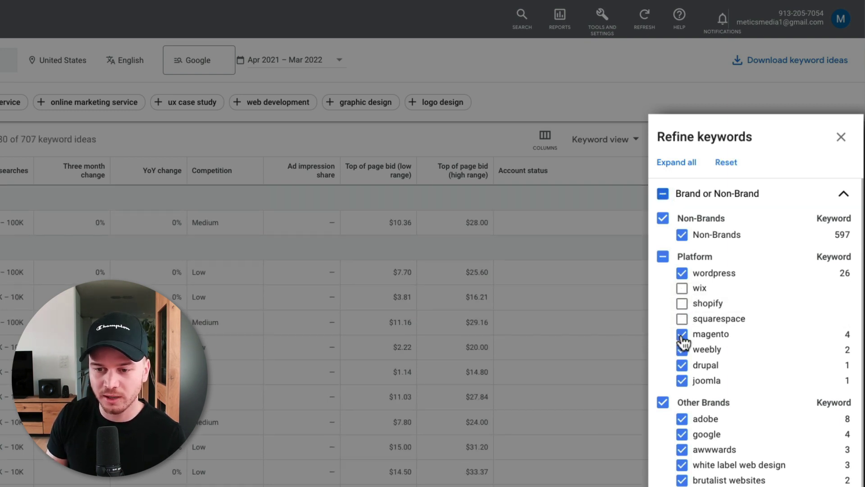
left_click(682, 336)
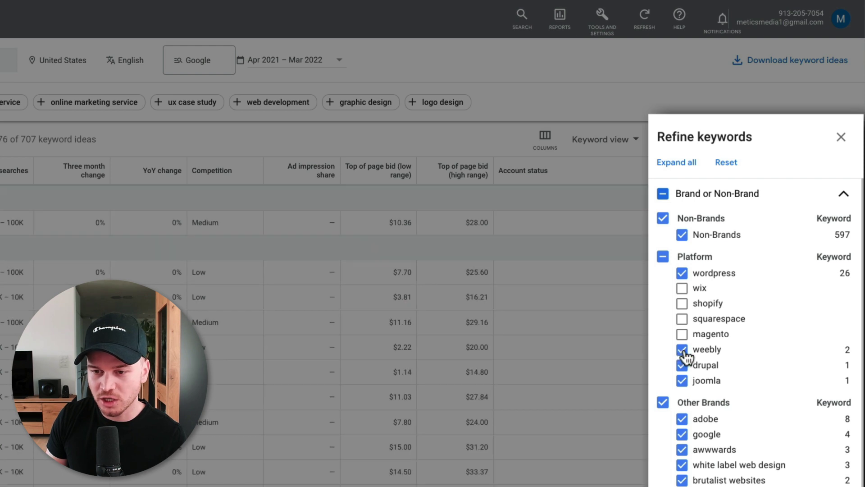
left_click(683, 349)
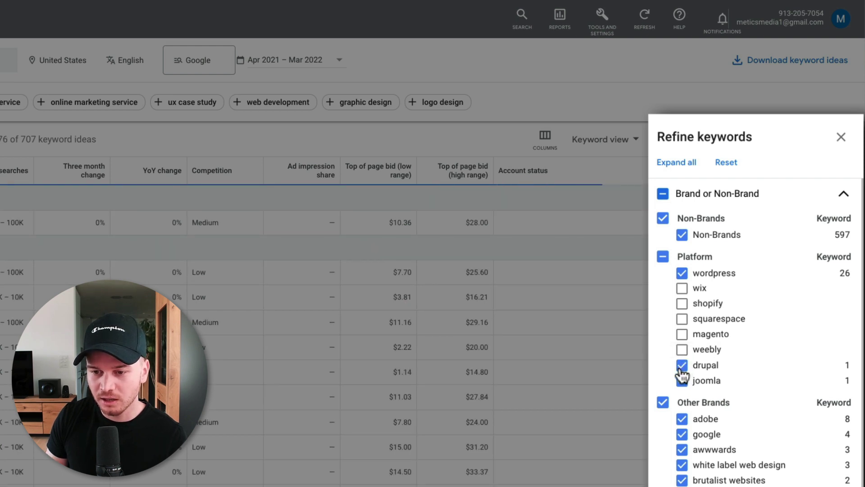
left_click(682, 367)
left_click(682, 381)
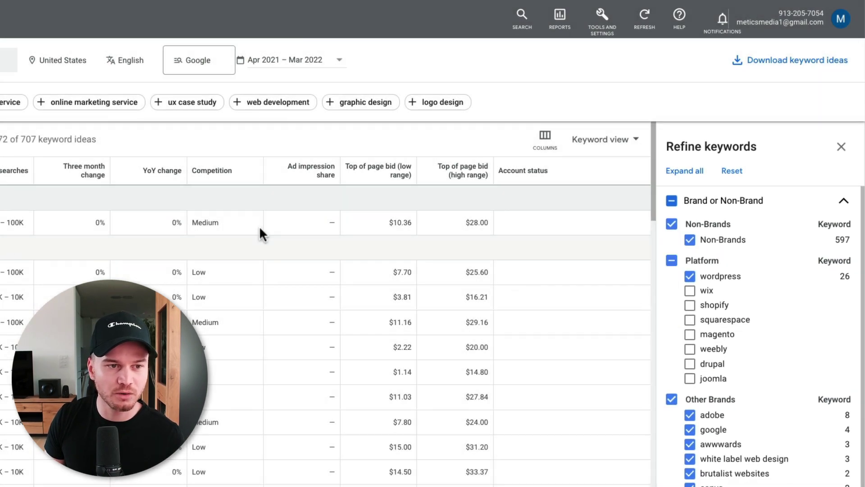
Collapse the brand refinements and exclude graphic design and logo design from the Service refinements.
left_click(77, 184)
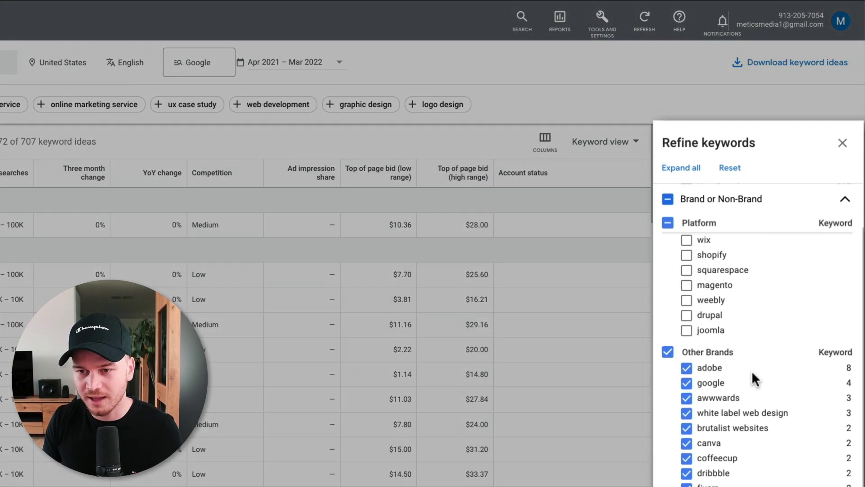
left_click(842, 202)
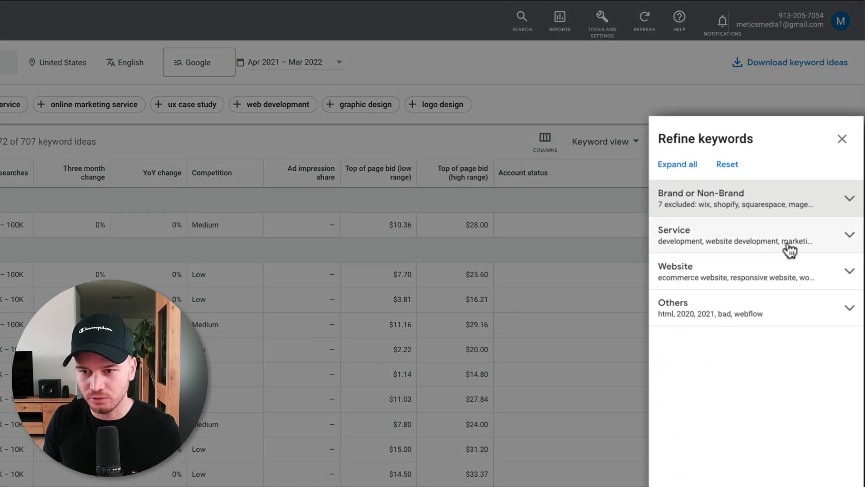
left_click(789, 250)
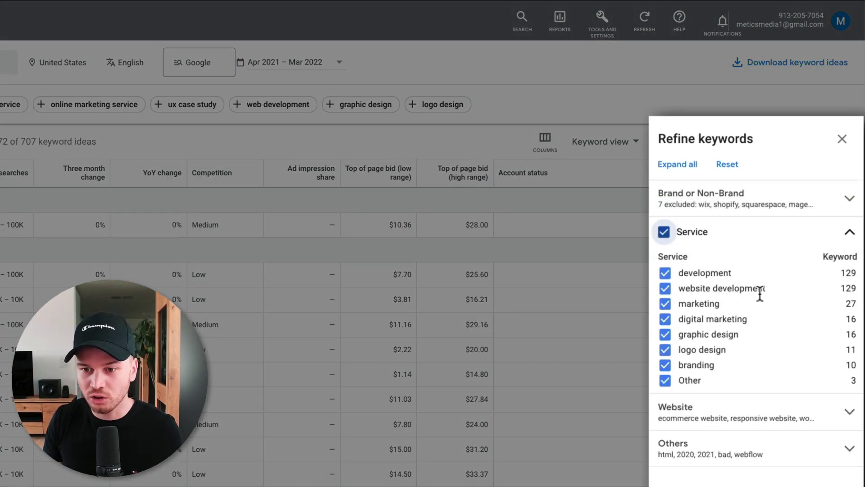
left_click(665, 335)
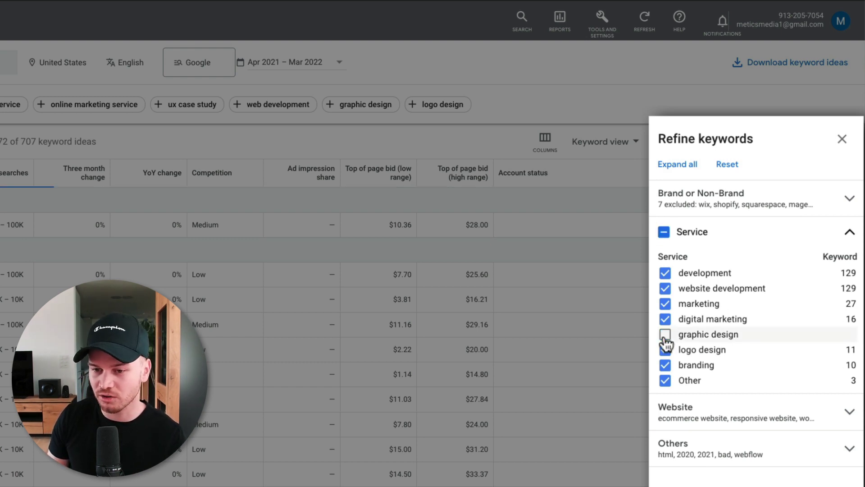
left_click(665, 350)
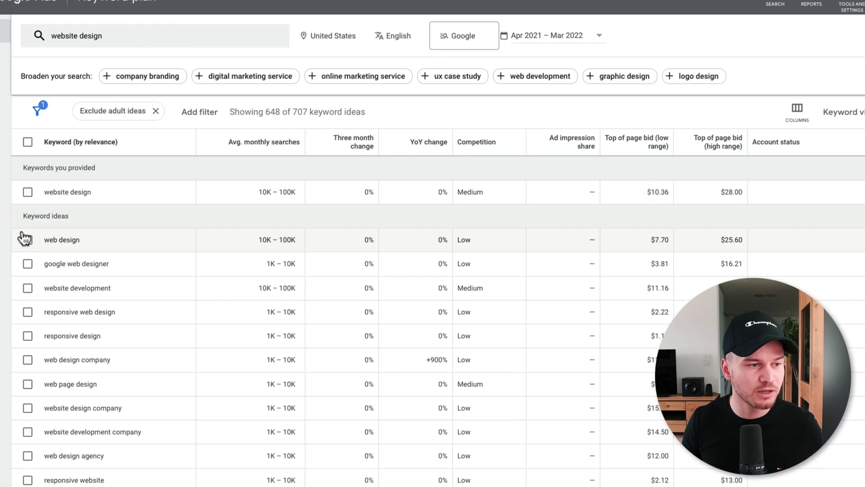
Select the keyword ideas "web design", "google web designer" and "website development".
left_click(28, 239)
left_click(27, 264)
left_click(27, 288)
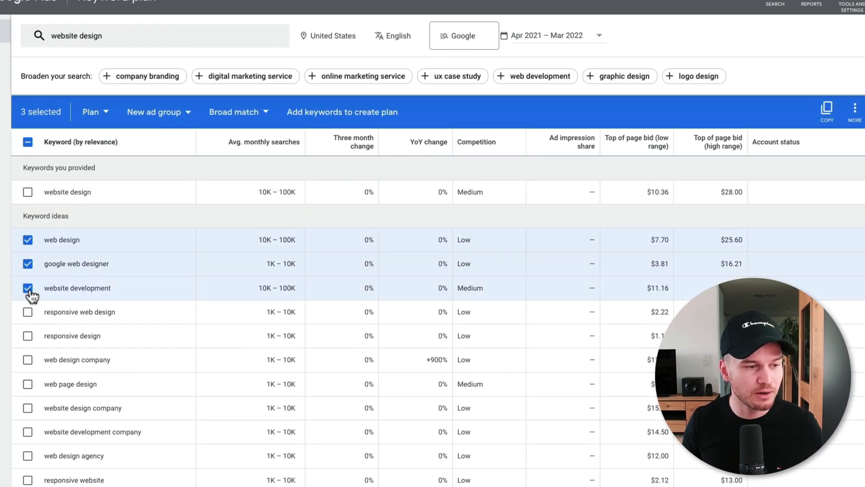